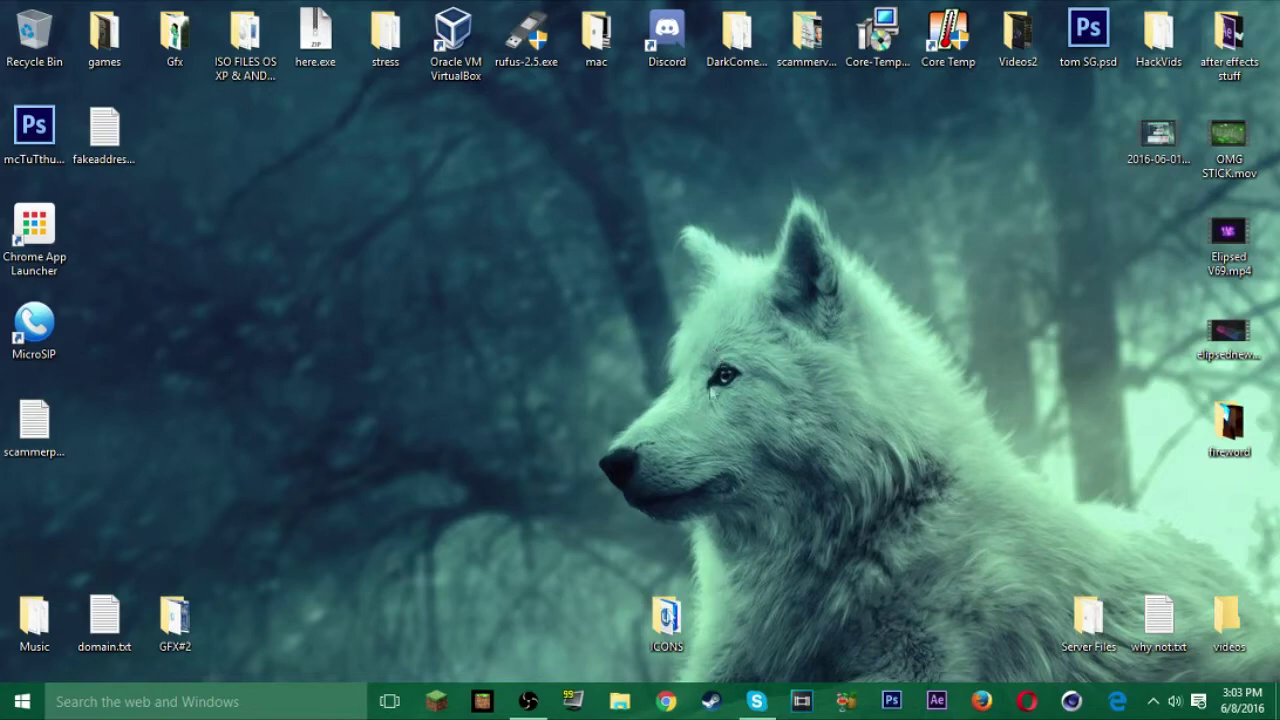
Search Google for 'ubuntu' in Chrome and open the official ubuntu.com site
{"action": "left_click", "coordinate": [683, 713]}
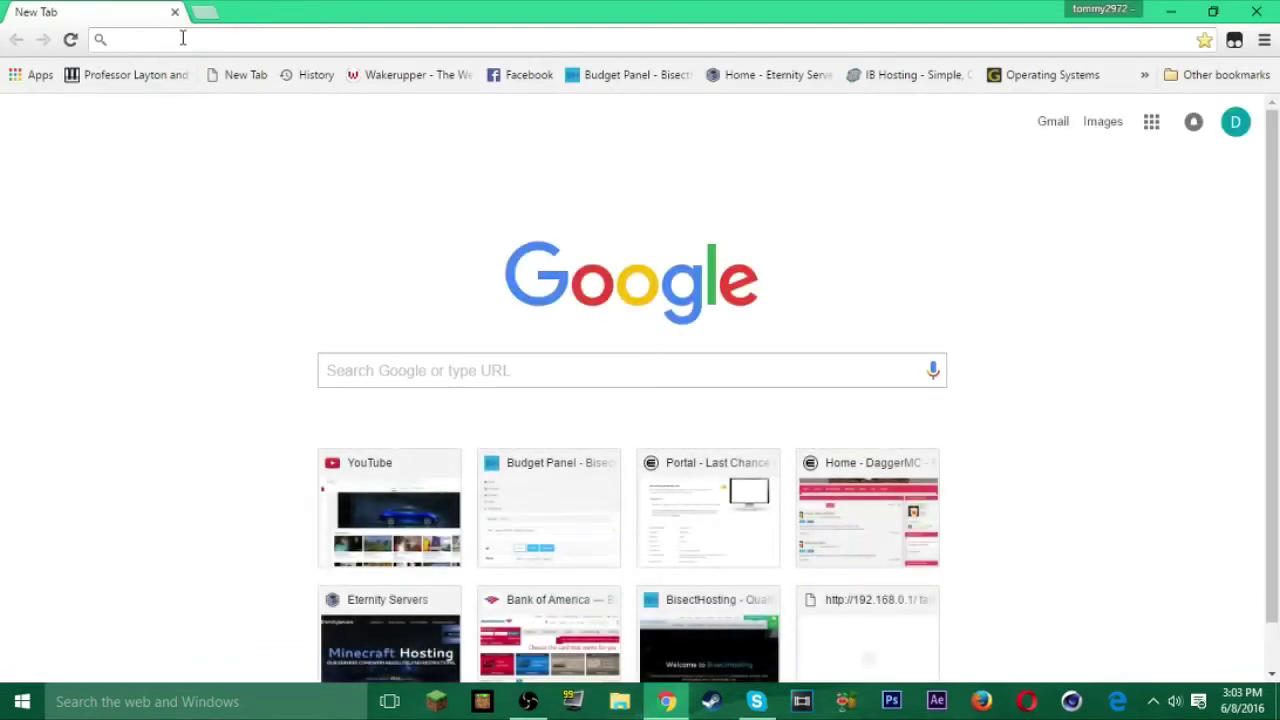
{"action": "type", "text": "ubuntu"}
{"action": "key", "text": "Return"}
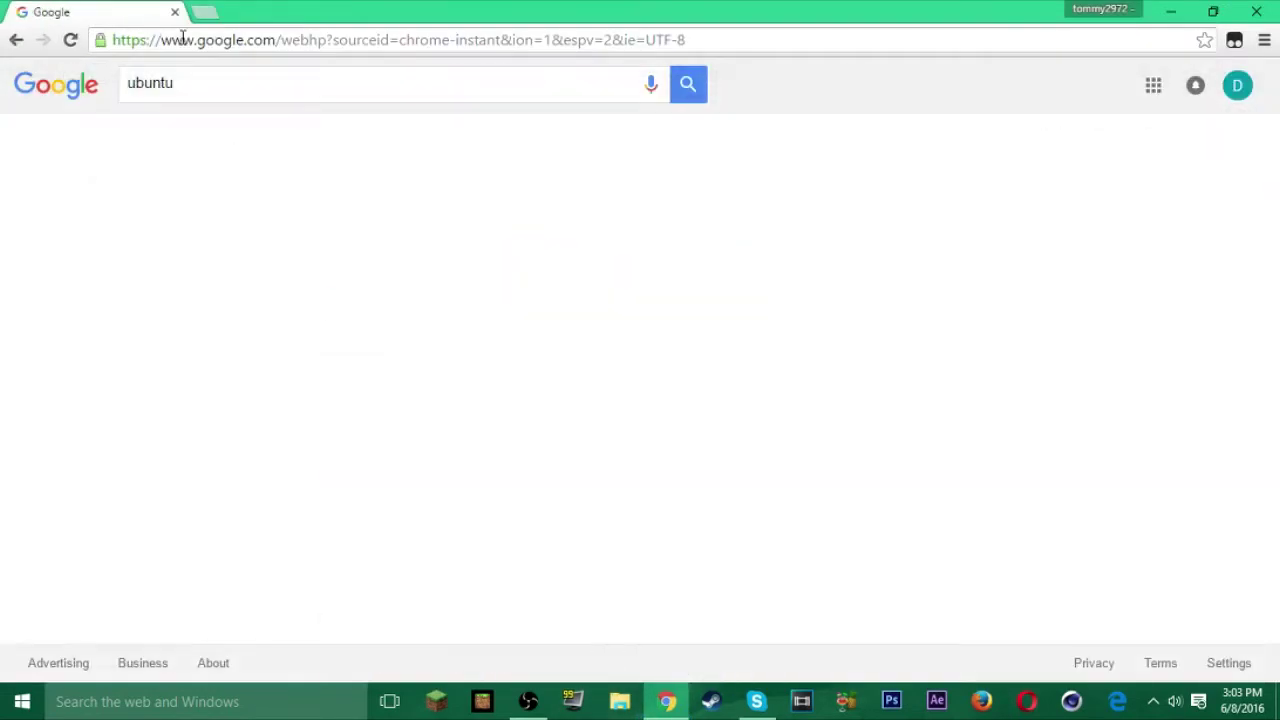
{"action": "left_click", "coordinate": [218, 232]}
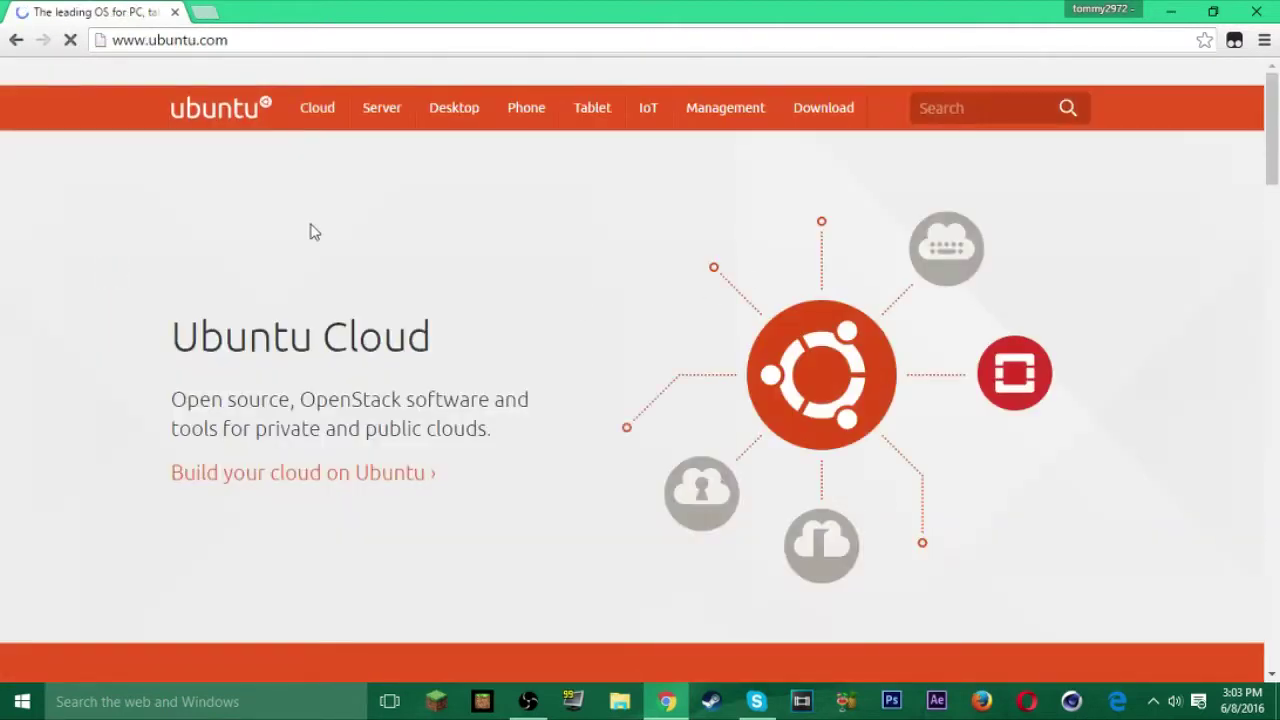
Go to Download > Desktop to reach the Ubuntu 16.04 LTS desktop download page
{"action": "left_click", "coordinate": [826, 112]}
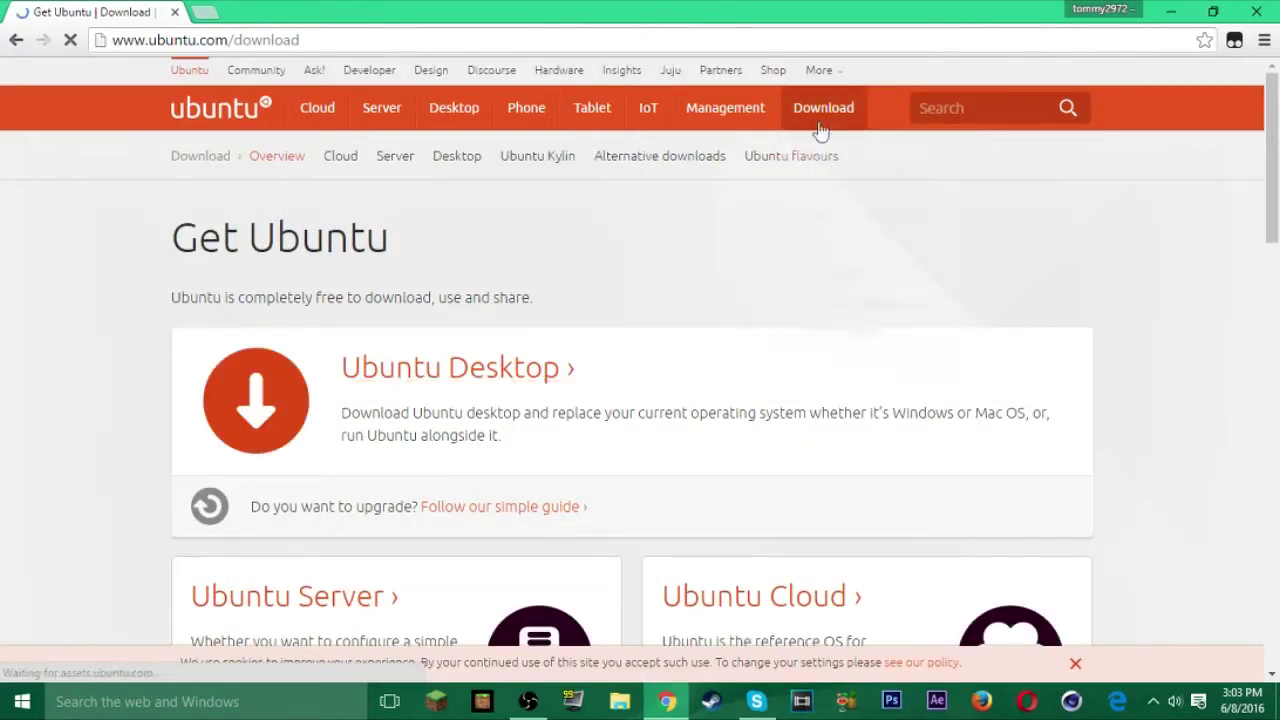
{"action": "mouse_move", "coordinate": [820, 126]}
{"action": "left_click", "coordinate": [818, 246]}
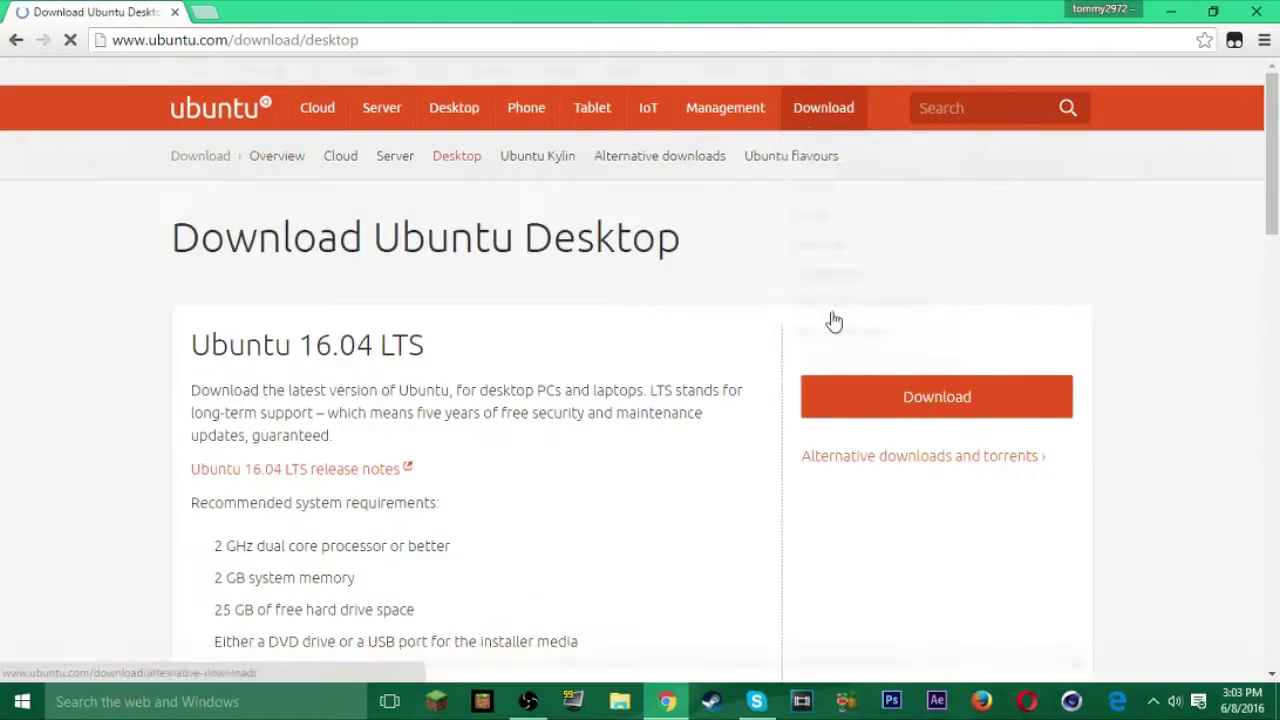
{"action": "scroll", "coordinate": [434, 417], "scroll_direction": "down", "scroll_amount": 10}
{"action": "scroll", "coordinate": [508, 331], "scroll_direction": "down", "scroll_amount": 5}
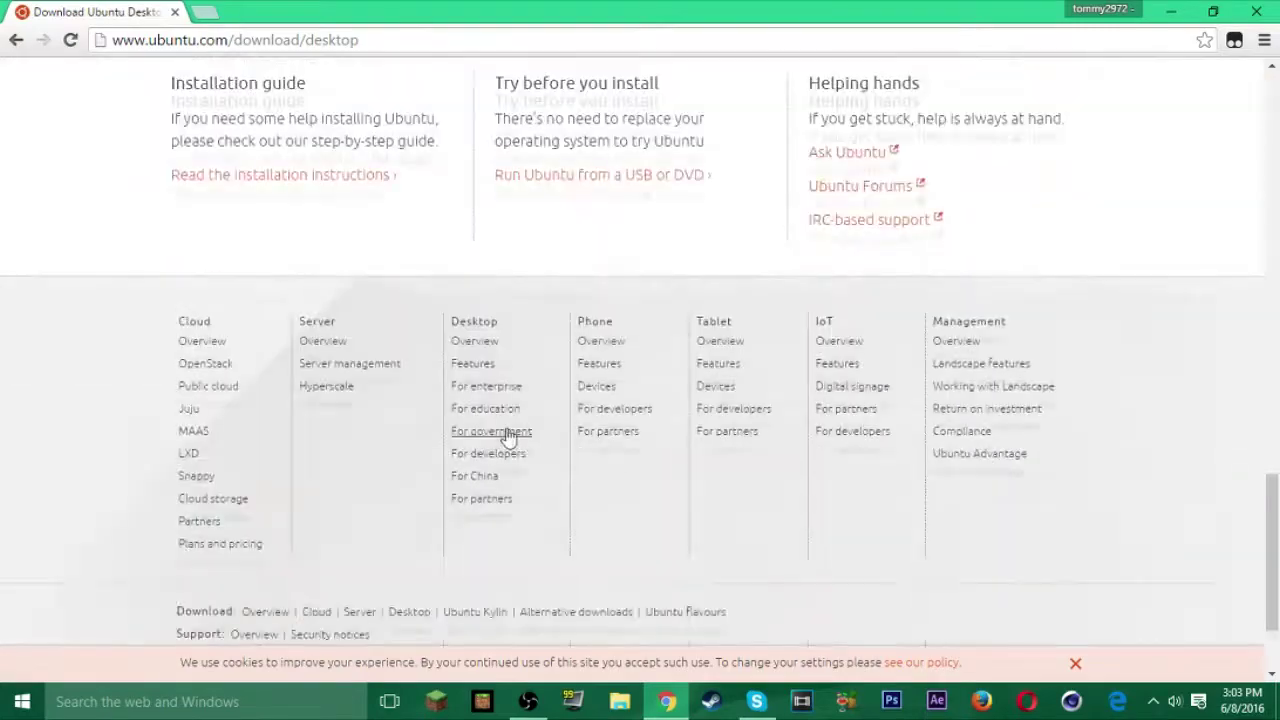
{"action": "scroll", "coordinate": [494, 409], "scroll_direction": "up", "scroll_amount": 15}
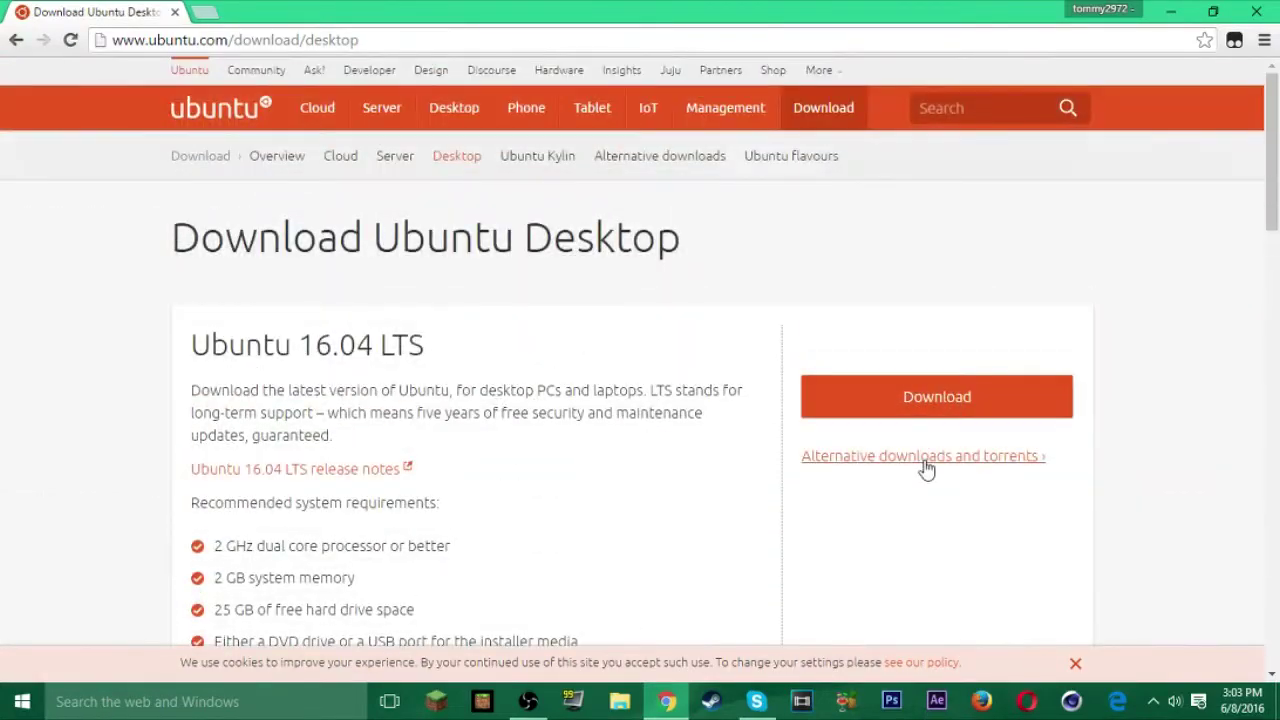
Open 'Alternative downloads and torrents' and highlight the 16.04, 14.04.4 and 12.04.5 LTS labels
{"action": "left_click", "coordinate": [925, 457]}
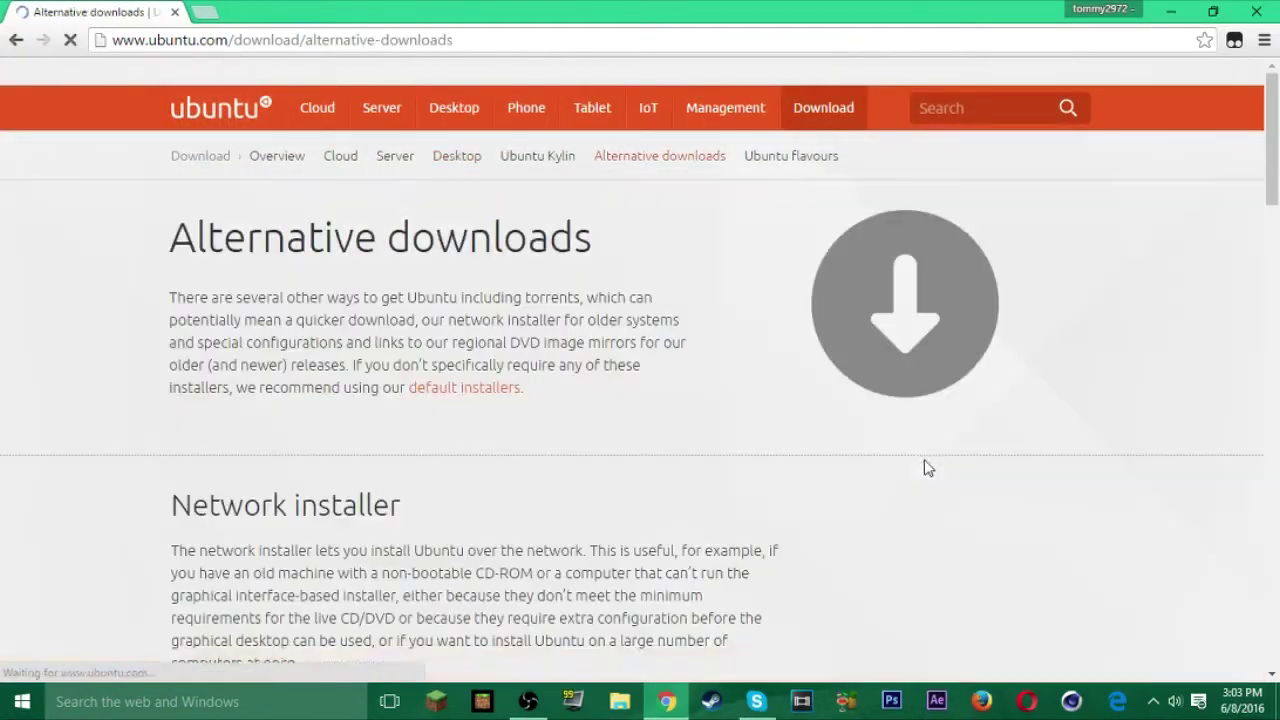
{"action": "scroll", "coordinate": [420, 462], "scroll_direction": "down", "scroll_amount": 10}
{"action": "scroll", "coordinate": [421, 455], "scroll_direction": "down", "scroll_amount": 5}
{"action": "scroll", "coordinate": [428, 443], "scroll_direction": "up", "scroll_amount": 4}
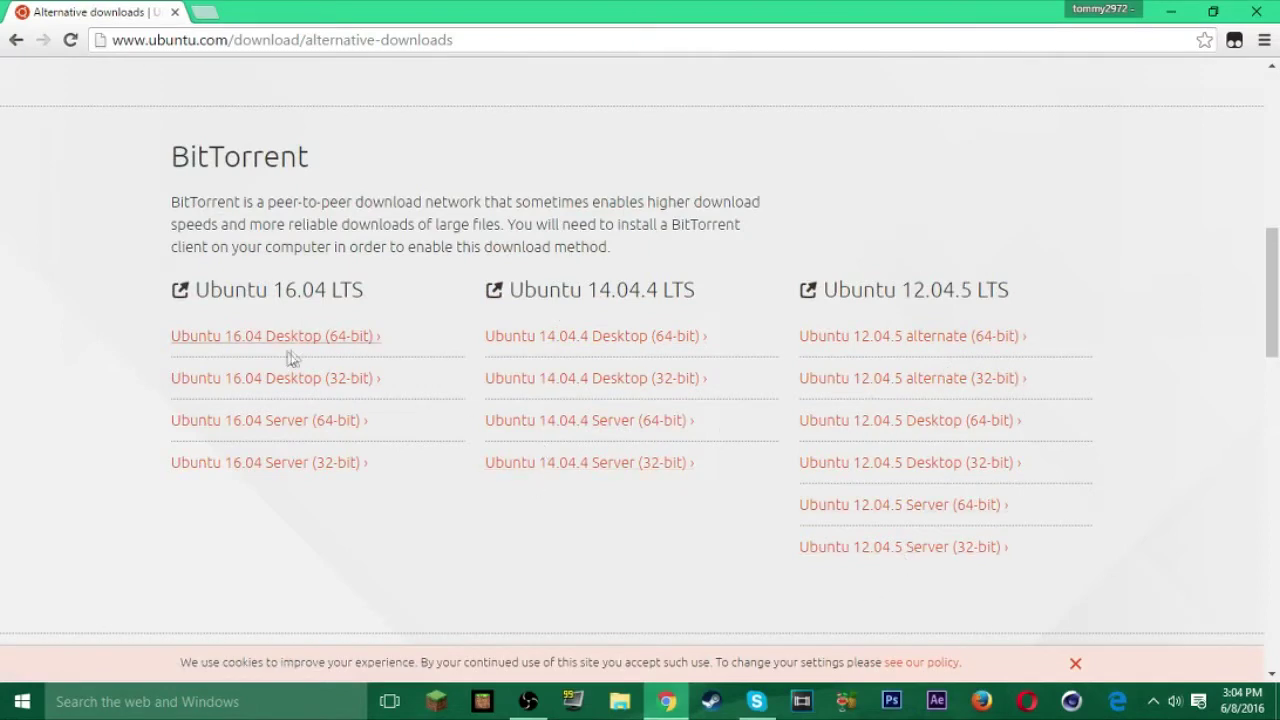
{"action": "left_click_drag", "start_coordinate": [195, 290], "coordinate": [367, 292]}
{"action": "left_click", "coordinate": [323, 289]}
{"action": "left_click_drag", "start_coordinate": [583, 290], "coordinate": [711, 290]}
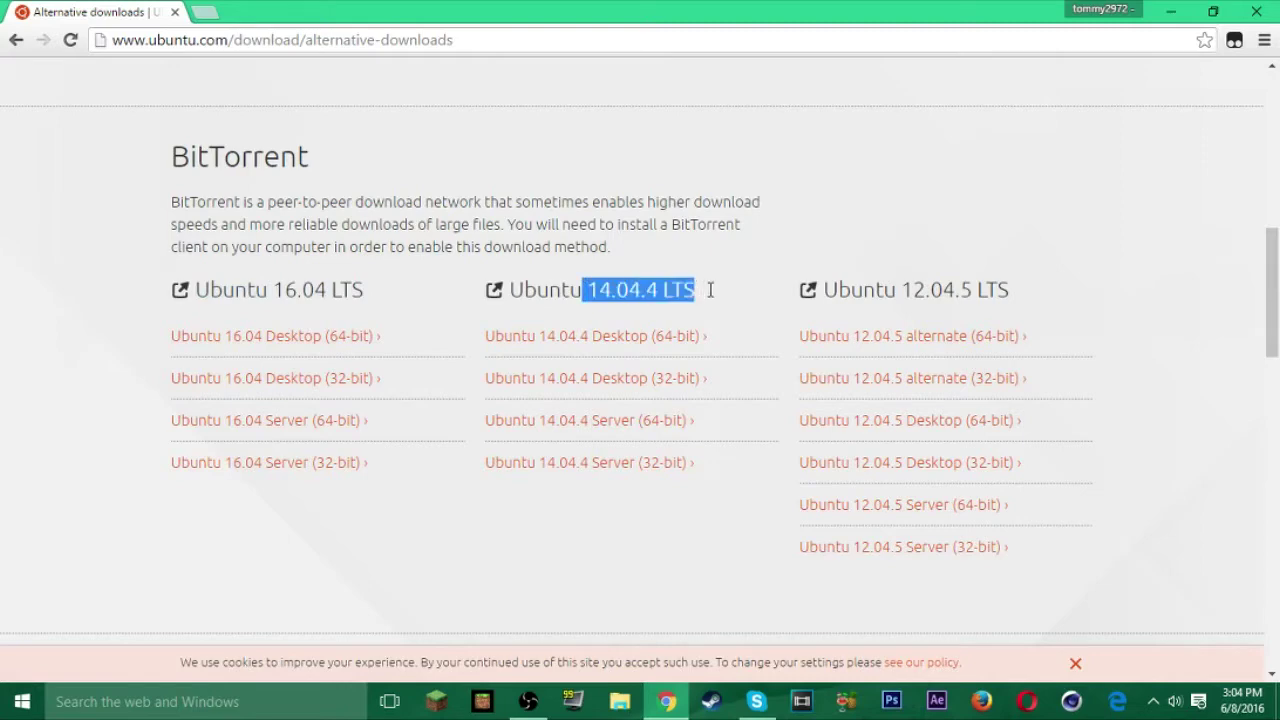
{"action": "left_click", "coordinate": [655, 300]}
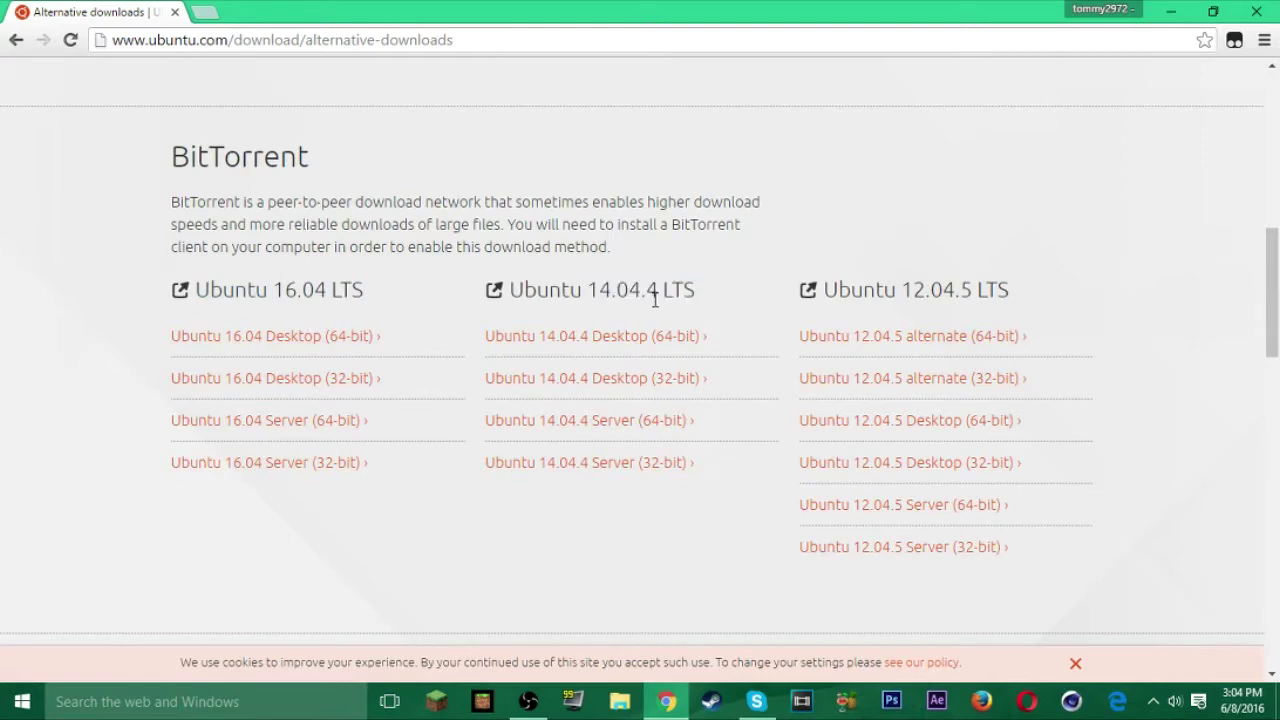
{"action": "left_click_drag", "start_coordinate": [916, 292], "coordinate": [1000, 292]}
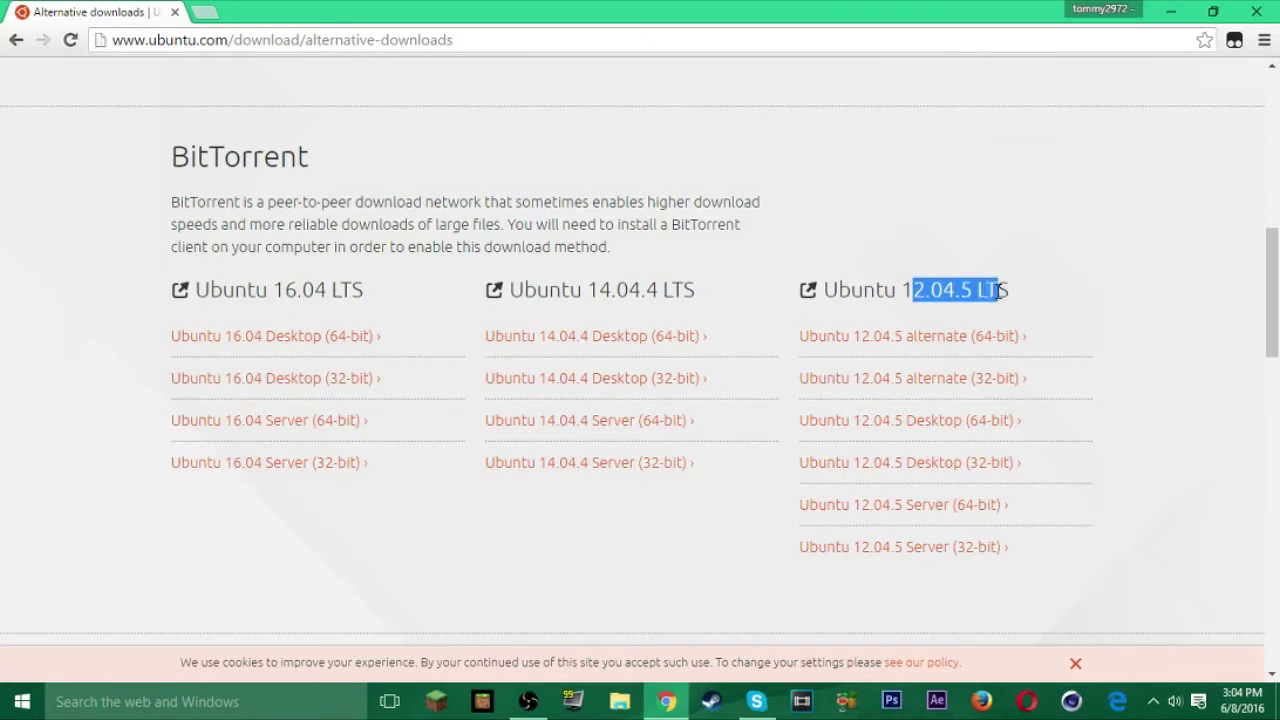
{"action": "left_click", "coordinate": [945, 292]}
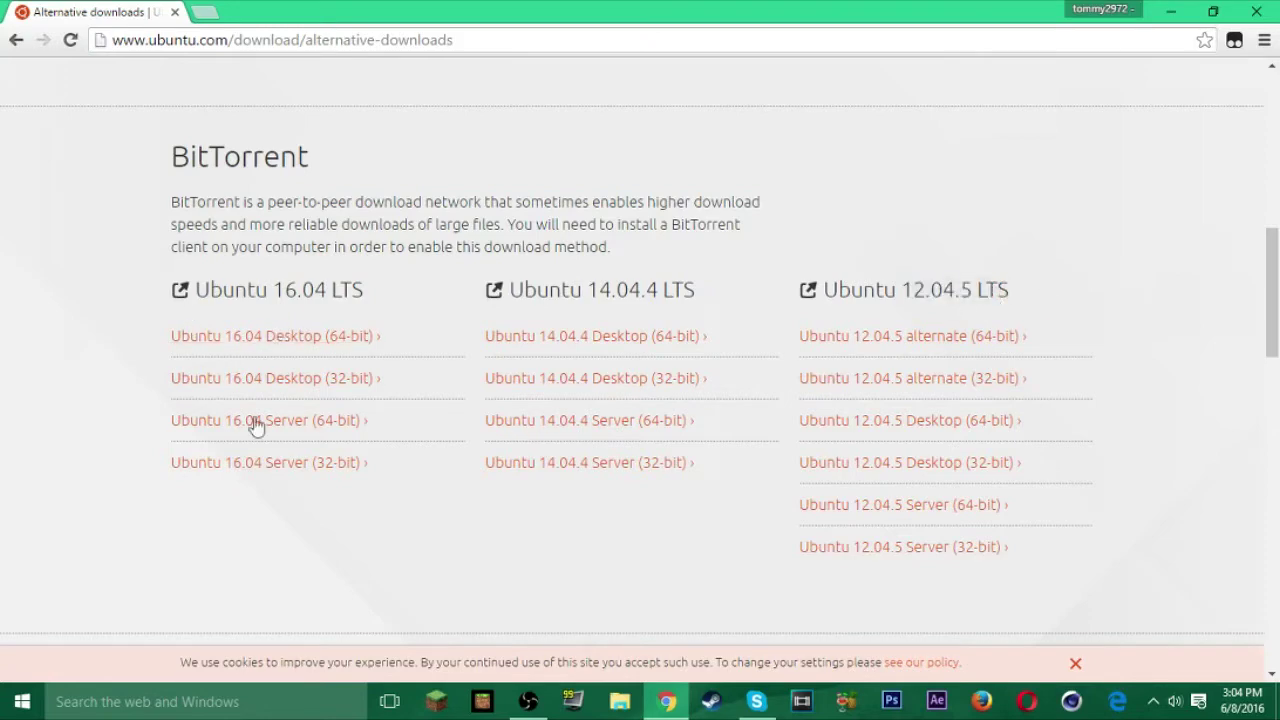
Download the Ubuntu 16.04 Desktop (64-bit) torrent and dismiss its download options menu
{"action": "scroll", "coordinate": [389, 363], "scroll_direction": "up", "scroll_amount": 10}
{"action": "scroll", "coordinate": [345, 365], "scroll_direction": "down", "scroll_amount": 9}
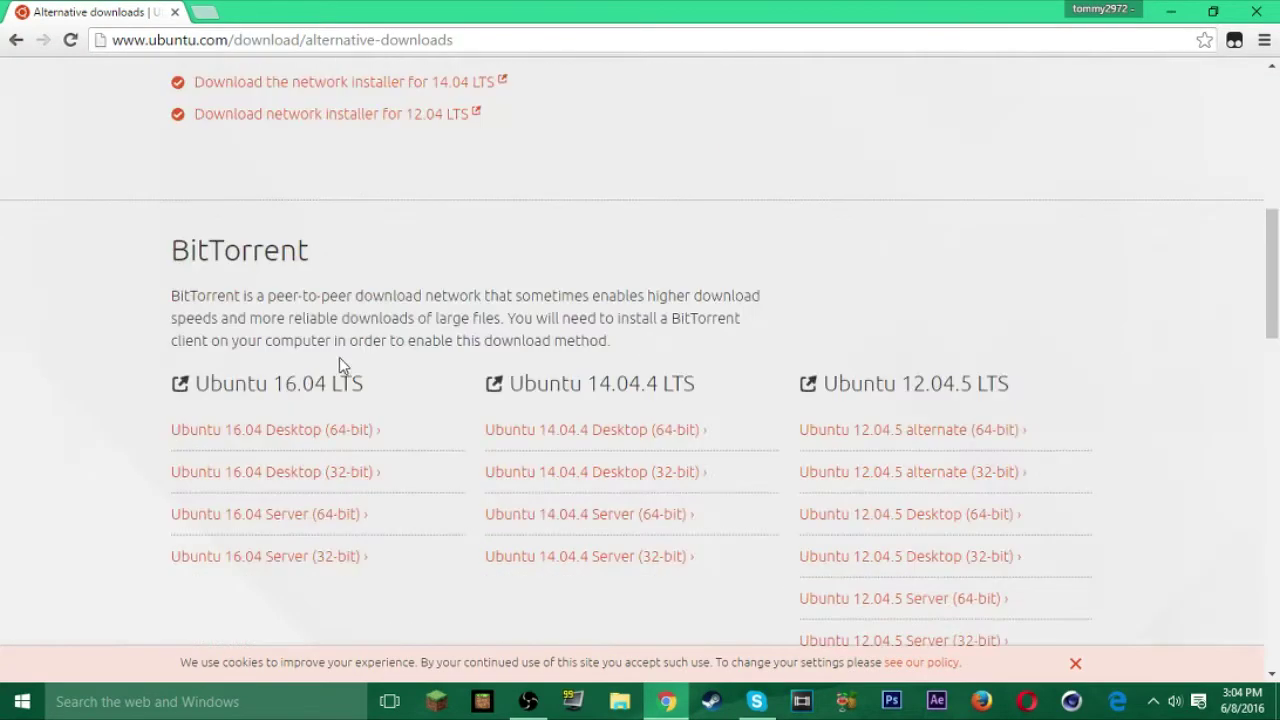
{"action": "scroll", "coordinate": [298, 418], "scroll_direction": "up", "scroll_amount": 10}
{"action": "scroll", "coordinate": [274, 414], "scroll_direction": "down", "scroll_amount": 8}
{"action": "left_click", "coordinate": [292, 525]}
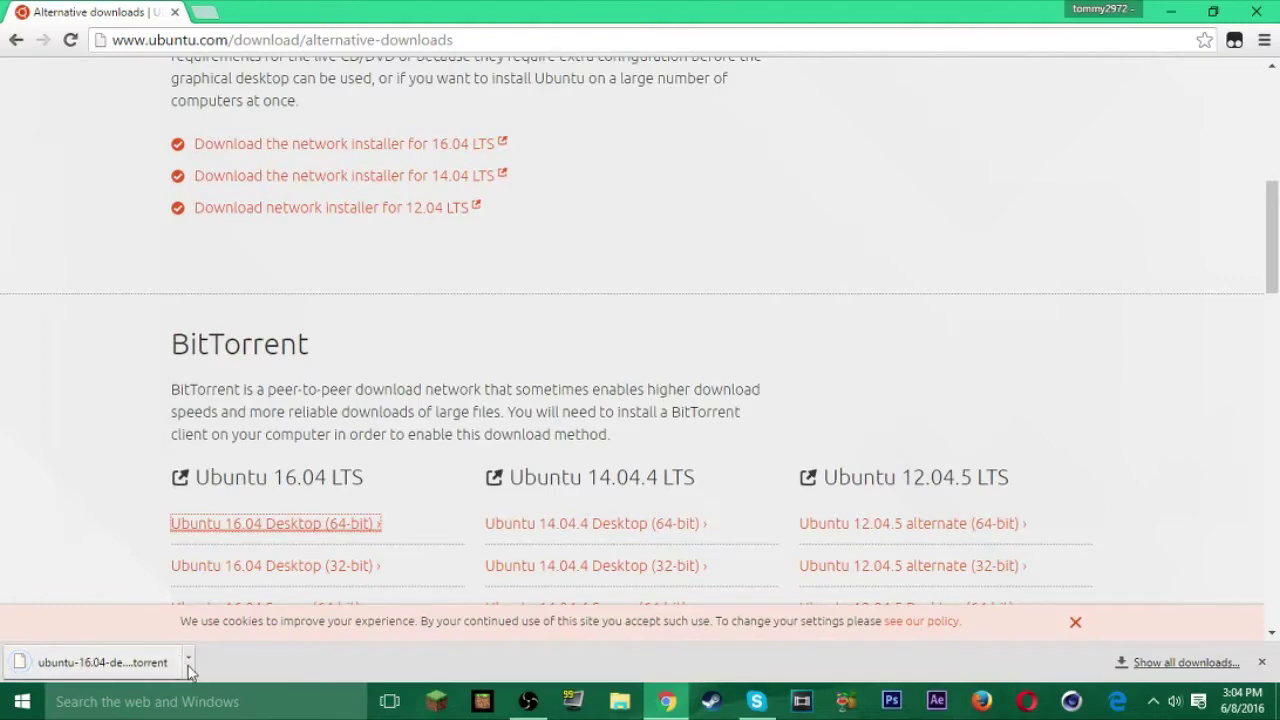
{"action": "left_click", "coordinate": [188, 662]}
{"action": "left_click", "coordinate": [54, 503]}
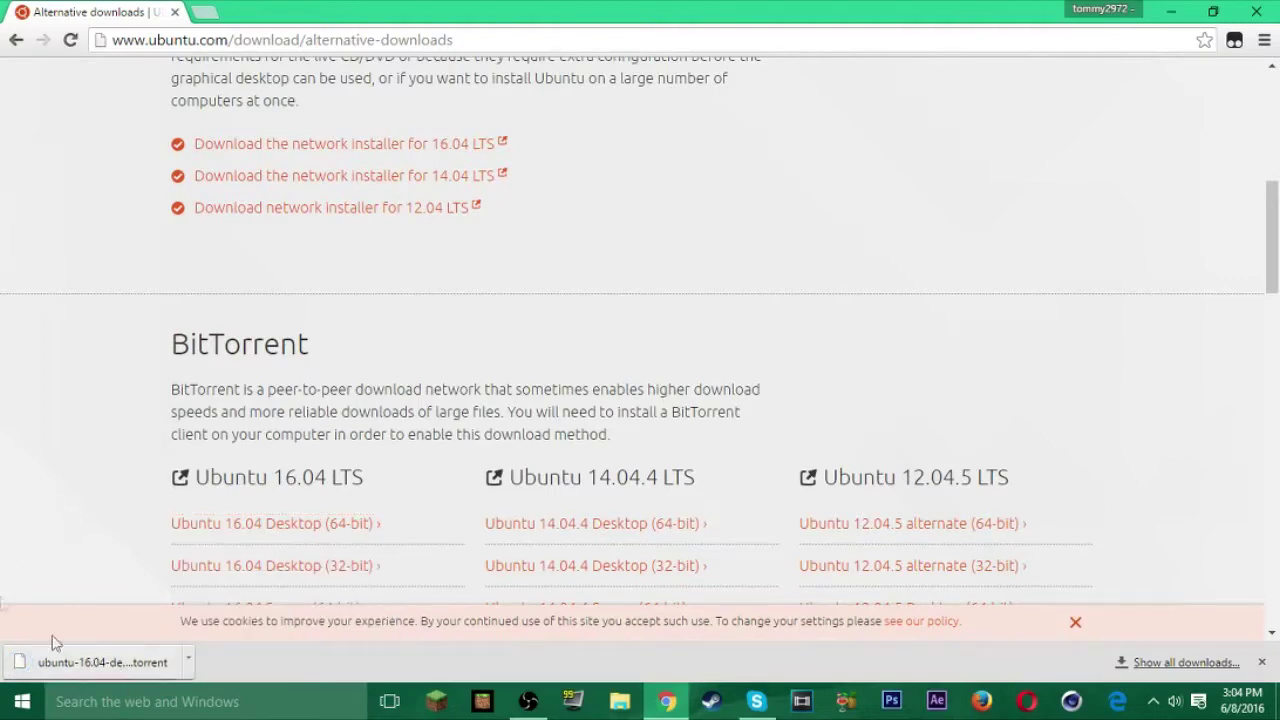
{"action": "scroll", "coordinate": [160, 590], "scroll_direction": "down", "scroll_amount": 5}
{"action": "scroll", "coordinate": [170, 512], "scroll_direction": "down", "scroll_amount": 5}
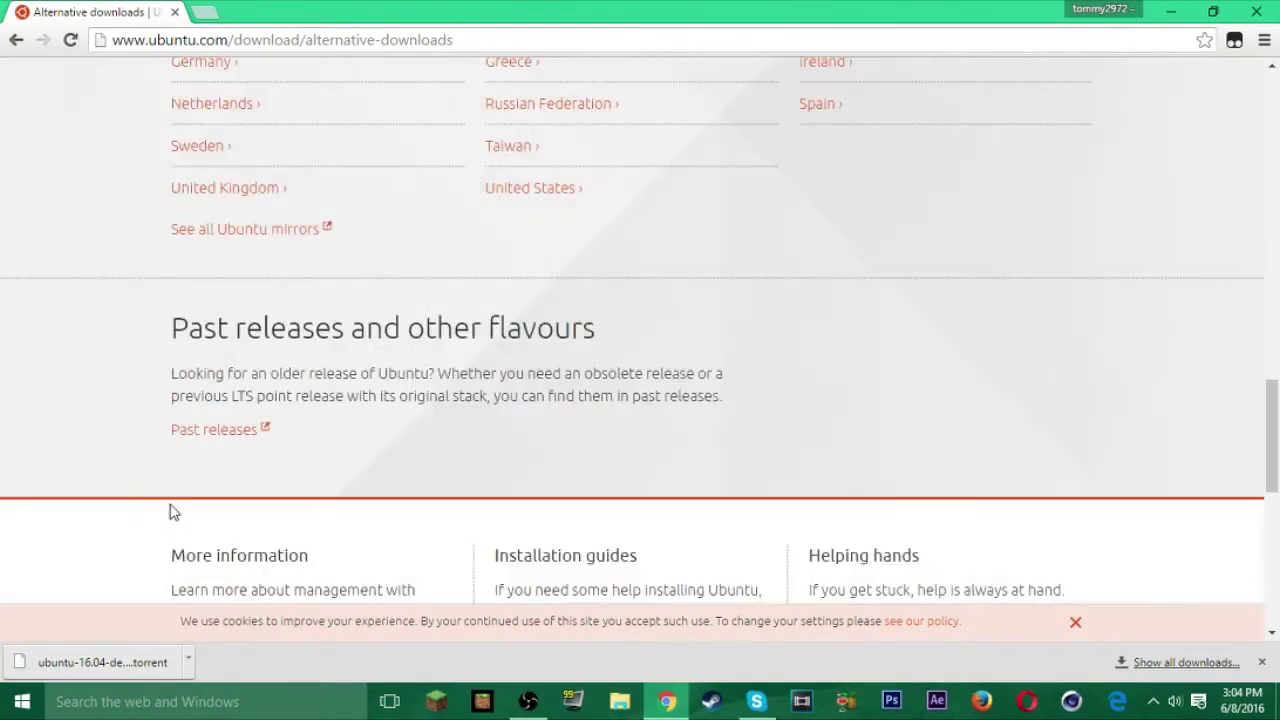
{"action": "scroll", "coordinate": [283, 457], "scroll_direction": "up", "scroll_amount": 8}
{"action": "scroll", "coordinate": [283, 449], "scroll_direction": "down", "scroll_amount": 4}
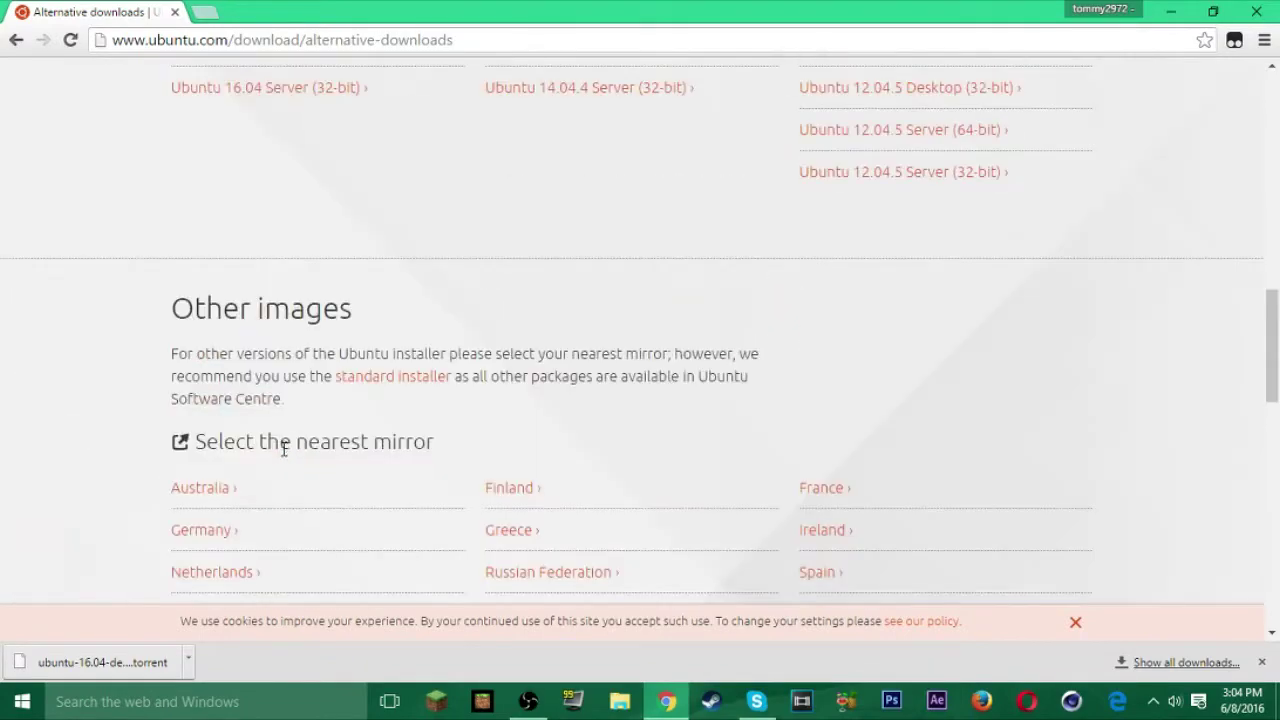
{"action": "scroll", "coordinate": [224, 545], "scroll_direction": "down", "scroll_amount": 3}
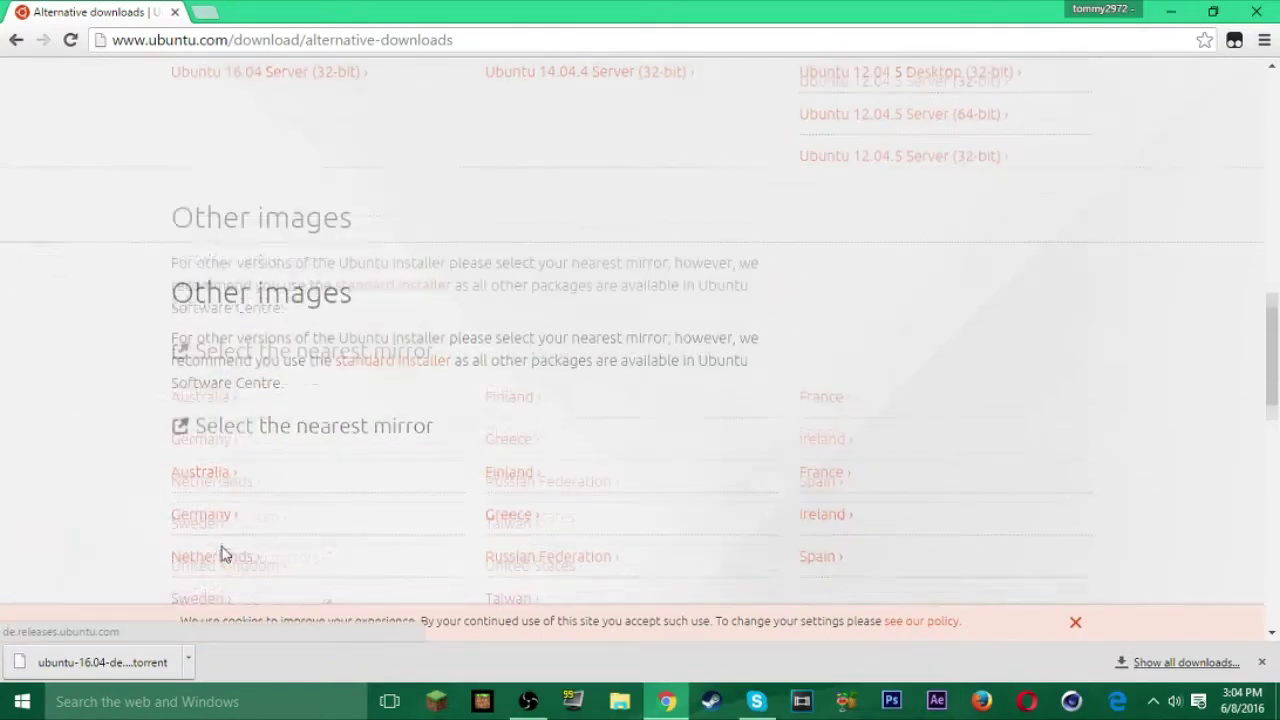
{"action": "scroll", "coordinate": [228, 524], "scroll_direction": "up", "scroll_amount": 7}
{"action": "scroll", "coordinate": [177, 368], "scroll_direction": "up", "scroll_amount": 10}
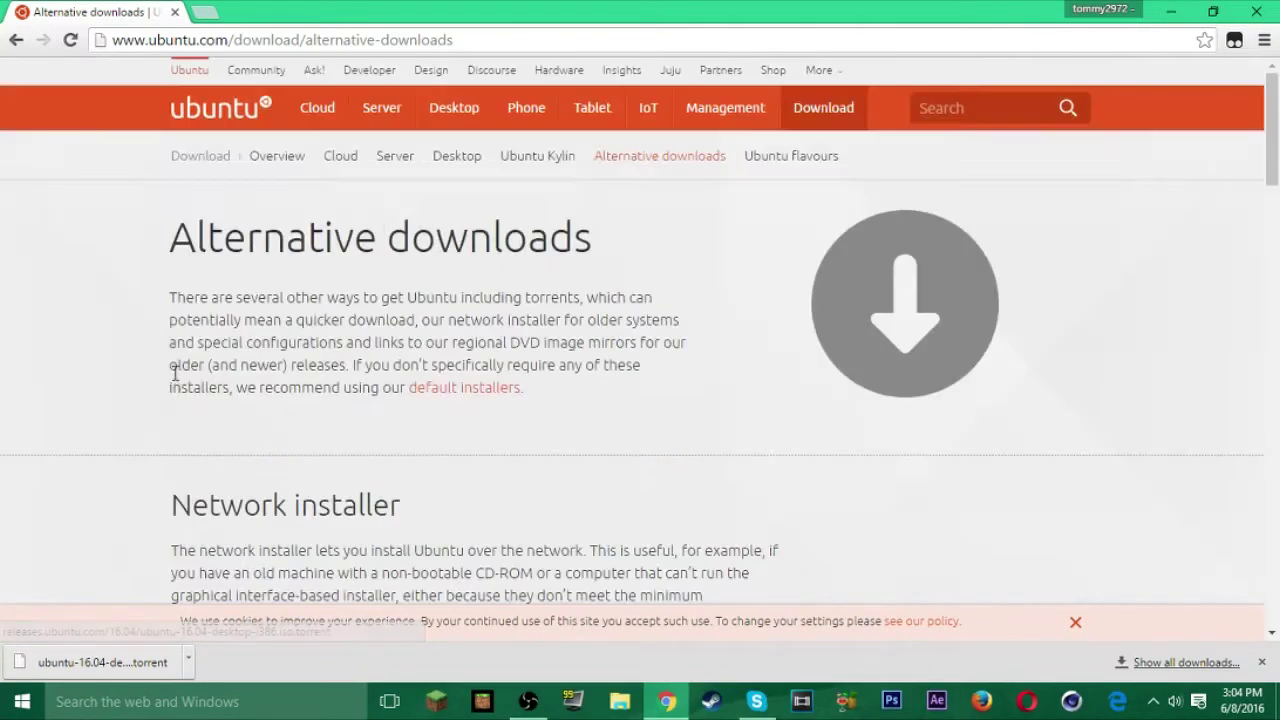
Start the direct Ubuntu 16.04 Desktop ISO download, skipping the donation prompt
{"action": "left_click", "coordinate": [825, 107]}
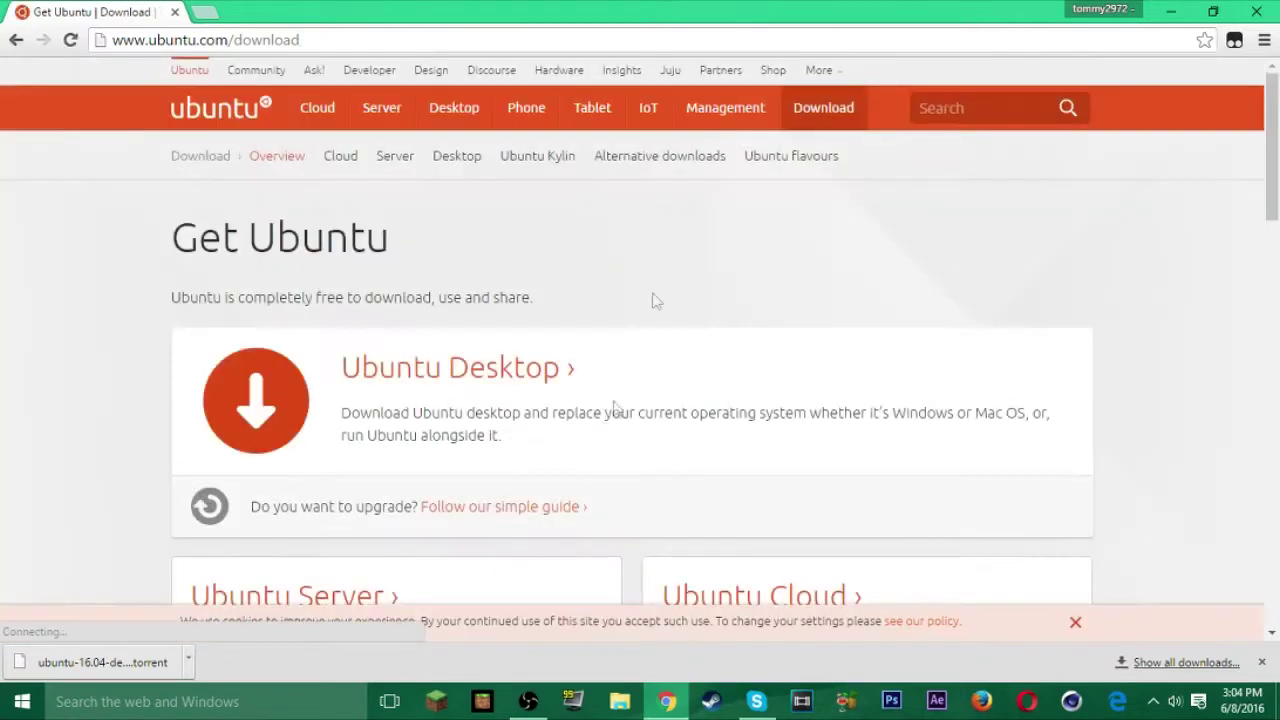
{"action": "left_click", "coordinate": [460, 385]}
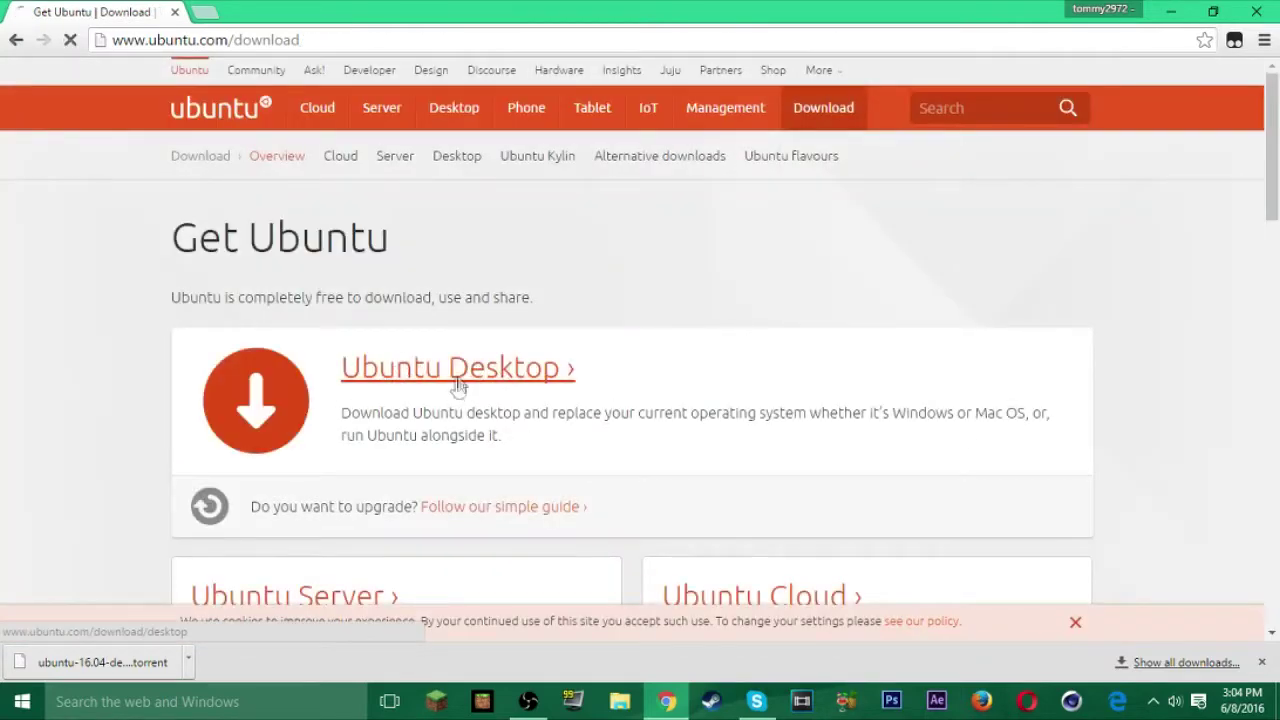
{"action": "left_click", "coordinate": [902, 400]}
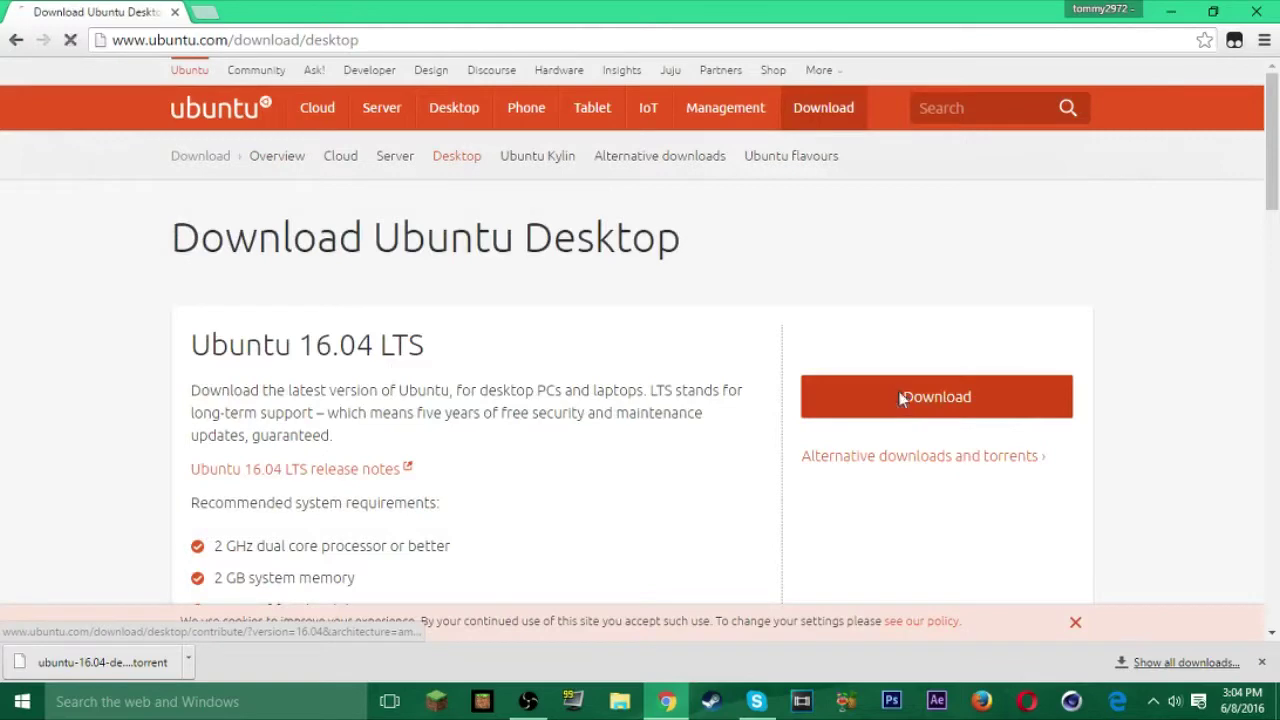
{"action": "scroll", "coordinate": [357, 409], "scroll_direction": "down", "scroll_amount": 12}
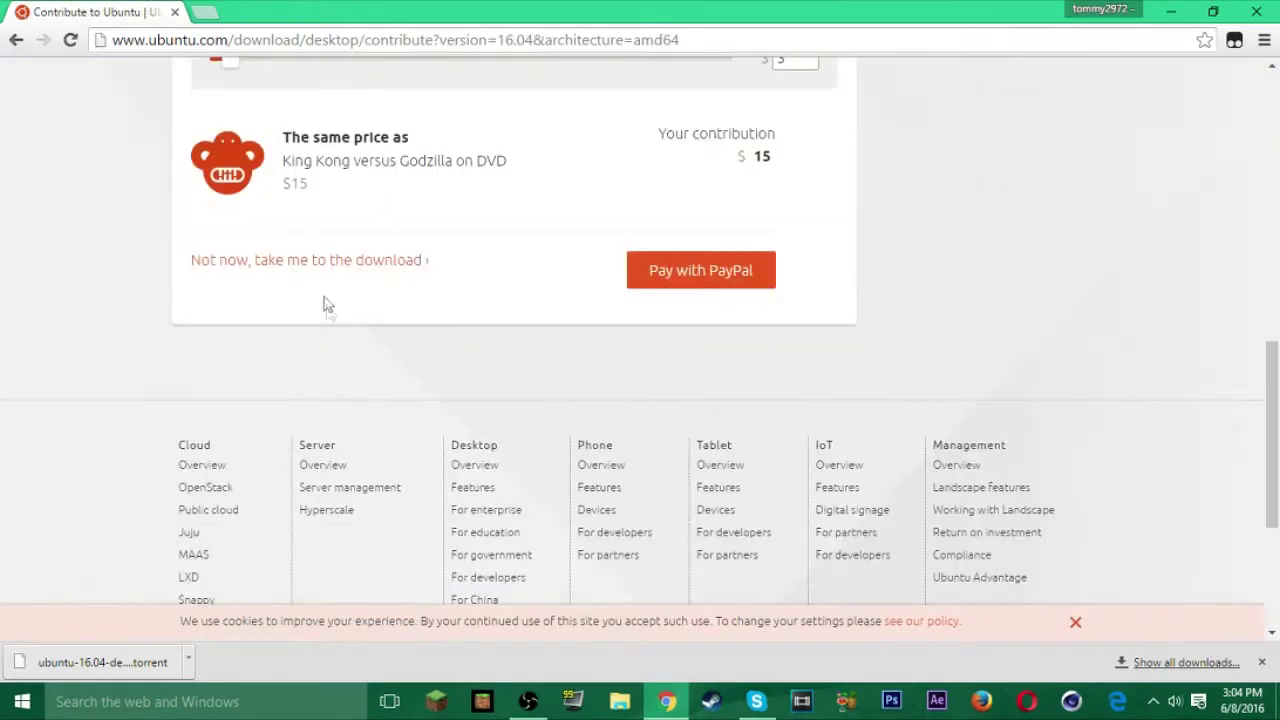
{"action": "left_click", "coordinate": [318, 264]}
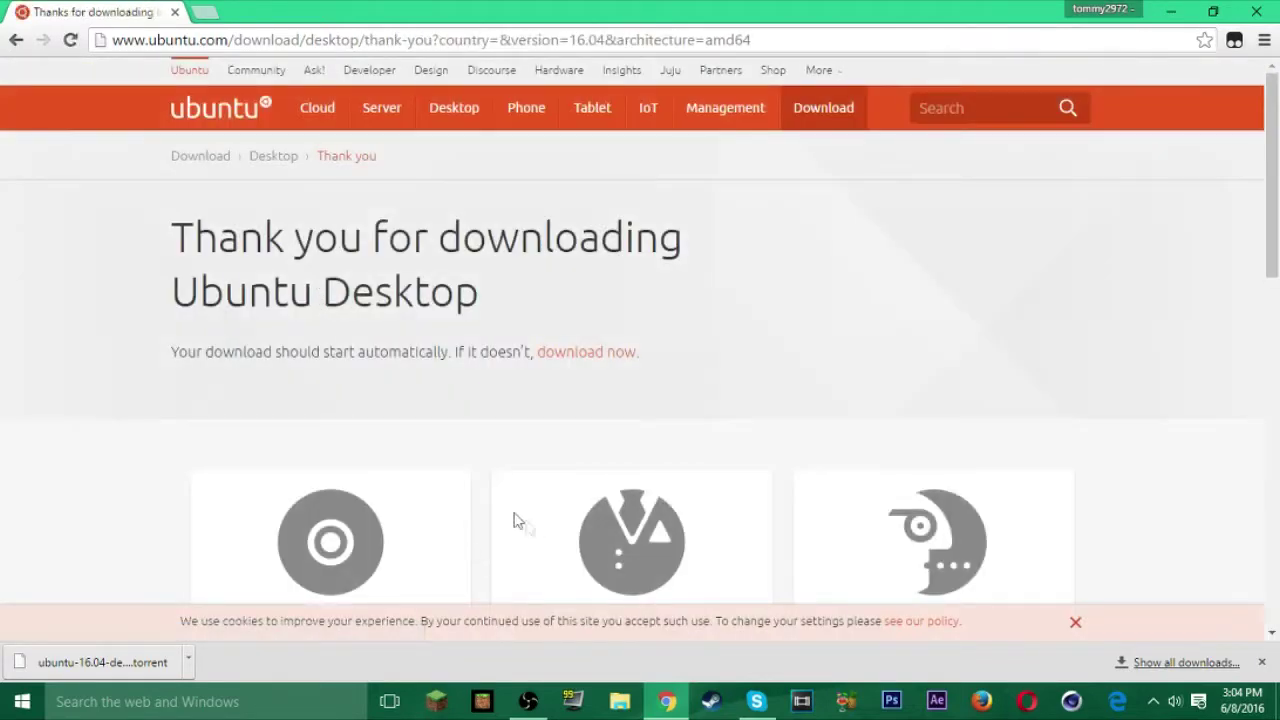
{"action": "scroll", "coordinate": [397, 521], "scroll_direction": "down", "scroll_amount": 2}
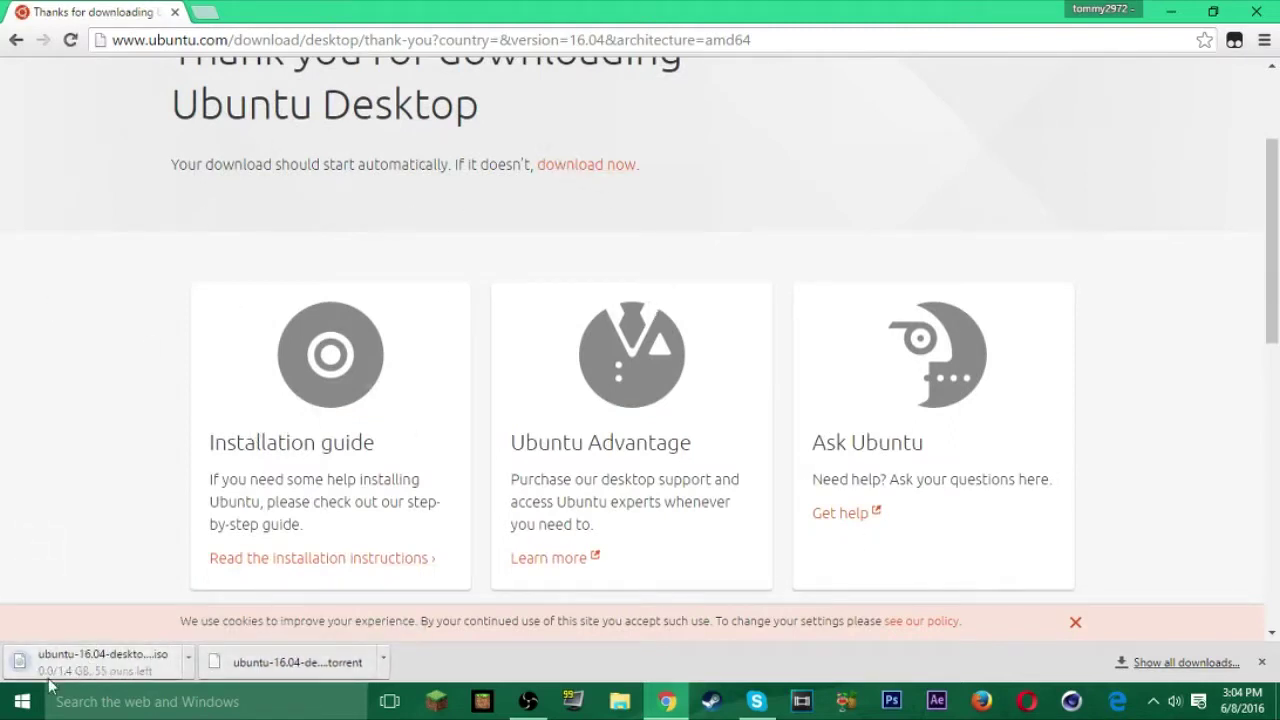
Cancel the ISO download, close the downloads bar and restore down the Chrome window
{"action": "left_click", "coordinate": [188, 657]}
{"action": "left_click", "coordinate": [215, 626]}
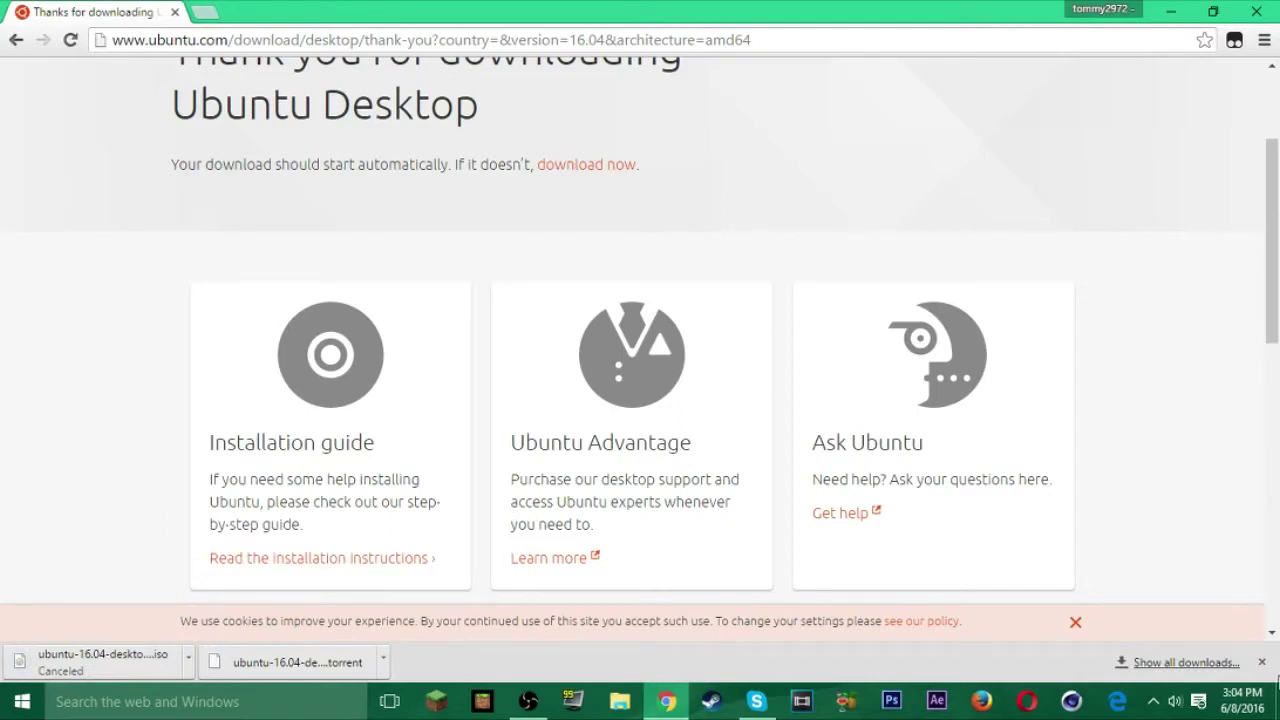
{"action": "left_click", "coordinate": [1262, 663]}
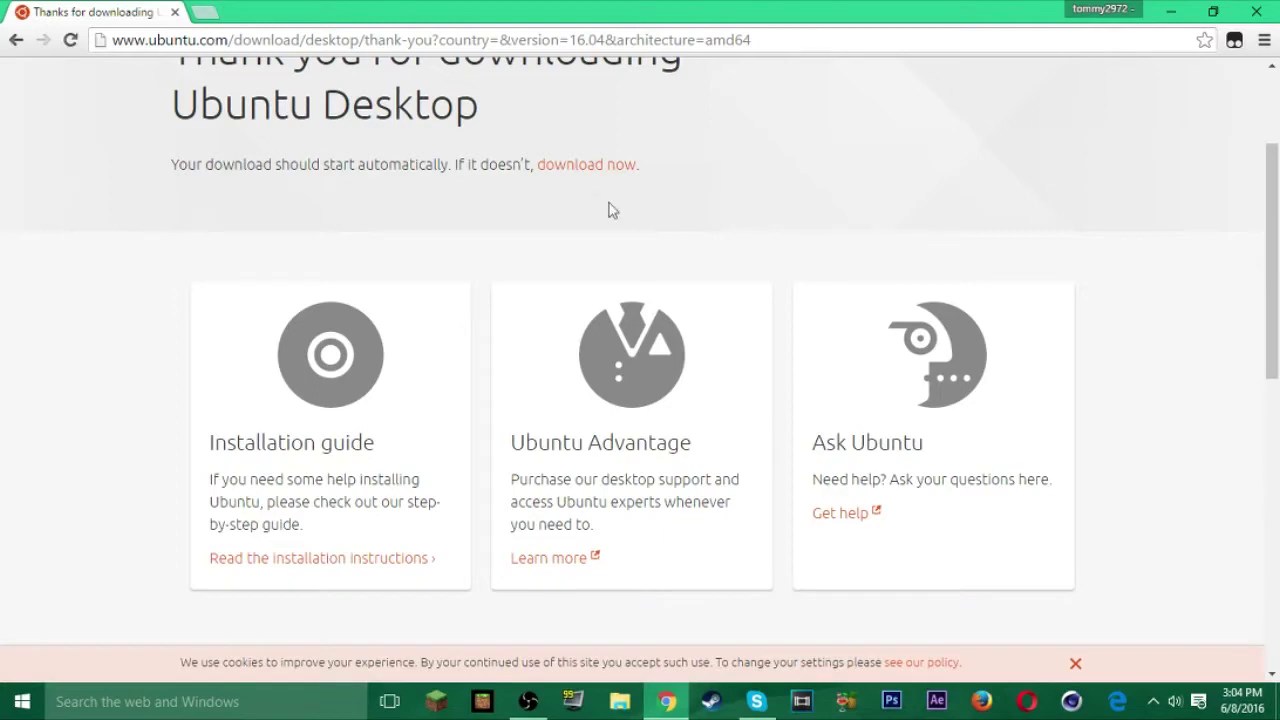
{"action": "left_click", "coordinate": [355, 40]}
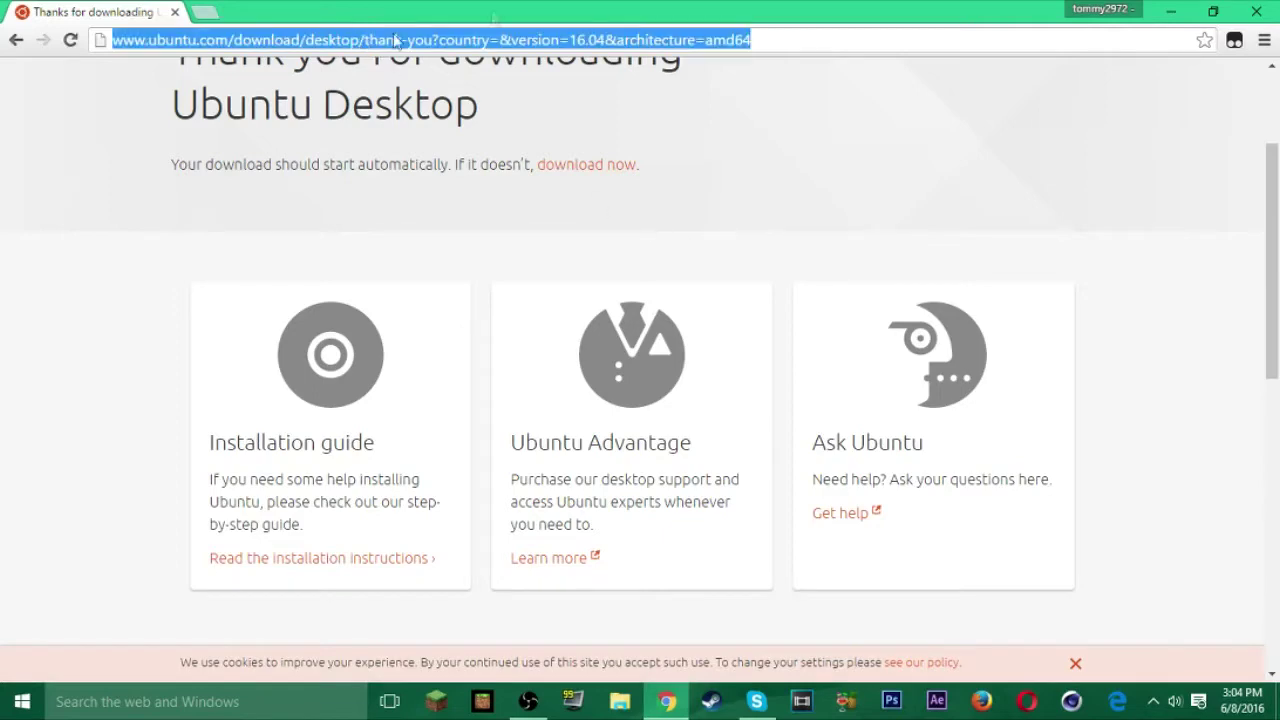
{"action": "left_click", "coordinate": [1213, 11]}
Drag ubuntu-16.04-desktop-amd64.iso from the ISO FILES OS XP & AND STUFF folder onto the desktop
{"action": "double_click", "coordinate": [237, 40]}
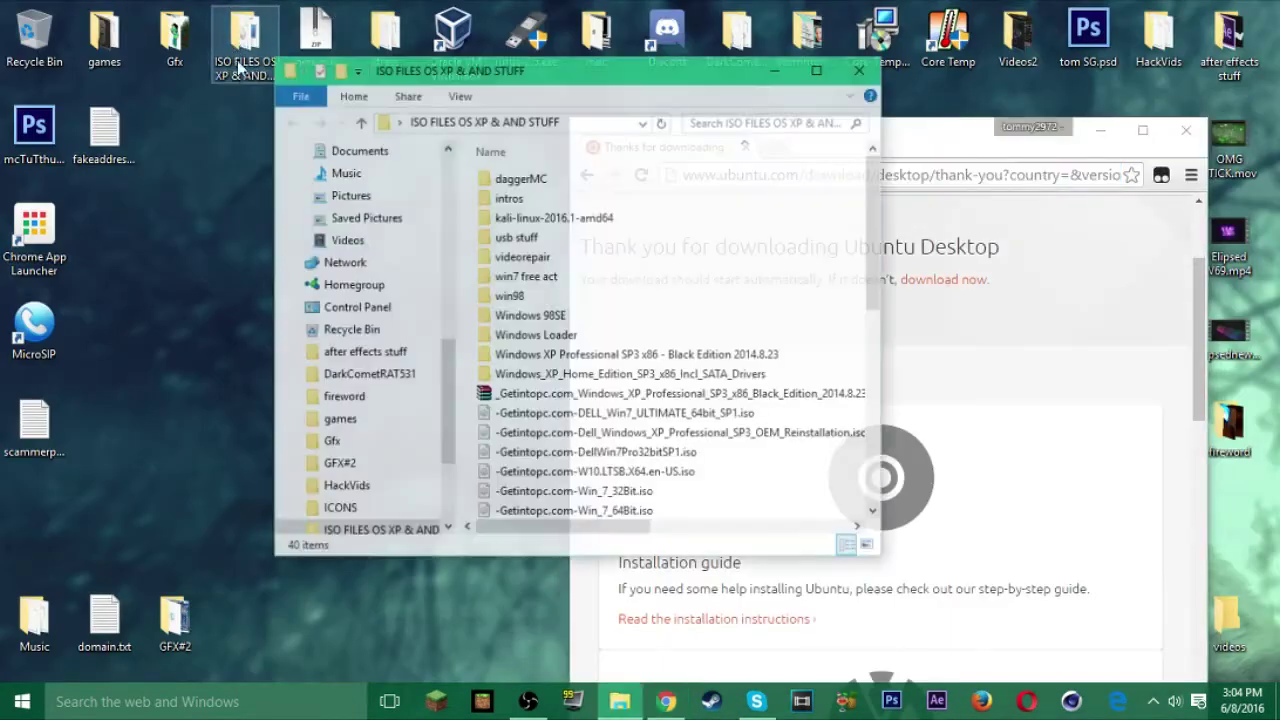
{"action": "scroll", "coordinate": [560, 330], "scroll_direction": "down", "scroll_amount": 10}
{"action": "left_click", "coordinate": [545, 334]}
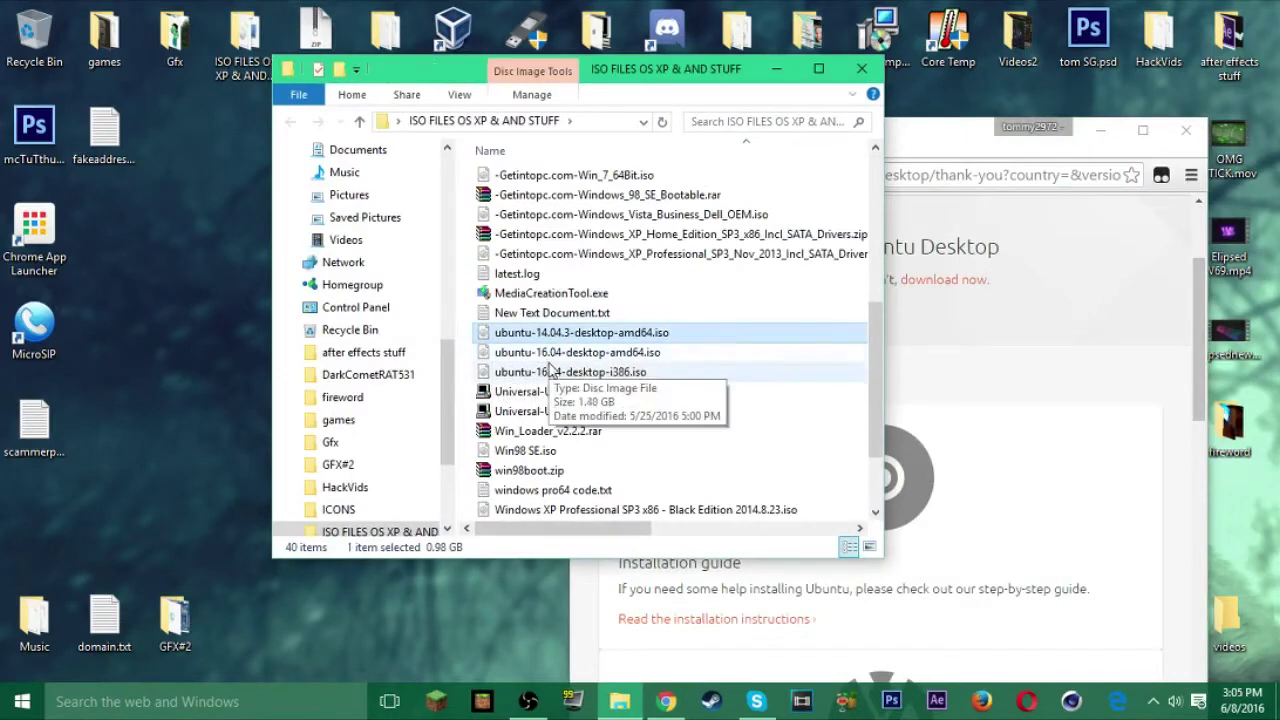
{"action": "left_click", "coordinate": [600, 353]}
{"action": "left_click_drag", "start_coordinate": [621, 360], "coordinate": [315, 330]}
Close the folder window, maximize Chrome again and select its address text
{"action": "left_click", "coordinate": [861, 68]}
{"action": "left_click", "coordinate": [846, 175]}
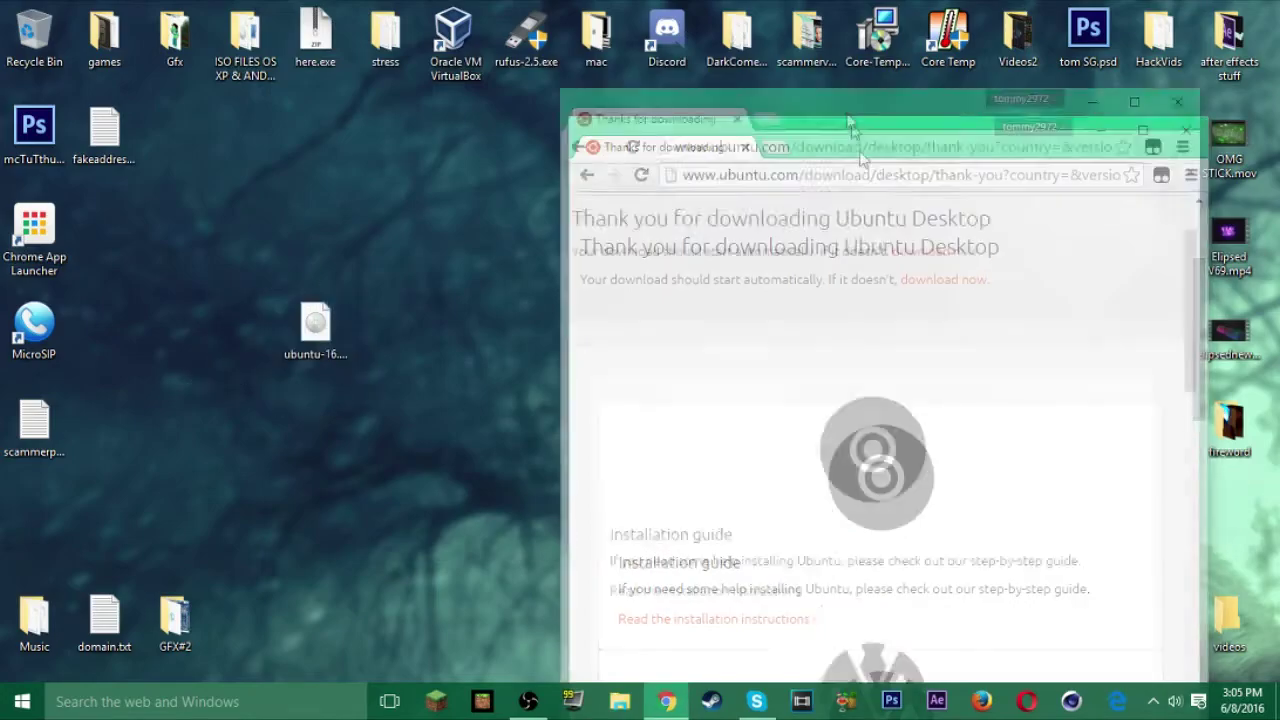
{"action": "double_click", "coordinate": [880, 130]}
{"action": "left_click_drag", "start_coordinate": [766, 40], "coordinate": [0, 60]}
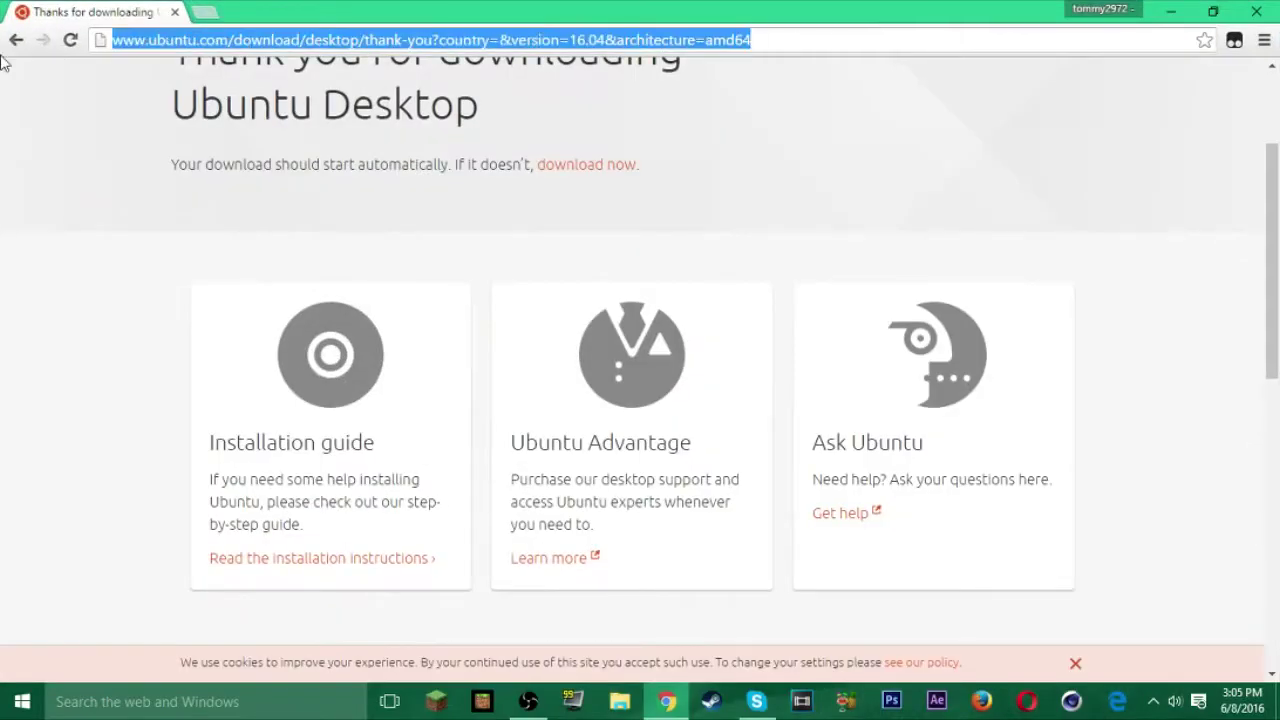
Search Google for 'pex drive linux' from the address bar
{"action": "type", "text": "pex"}
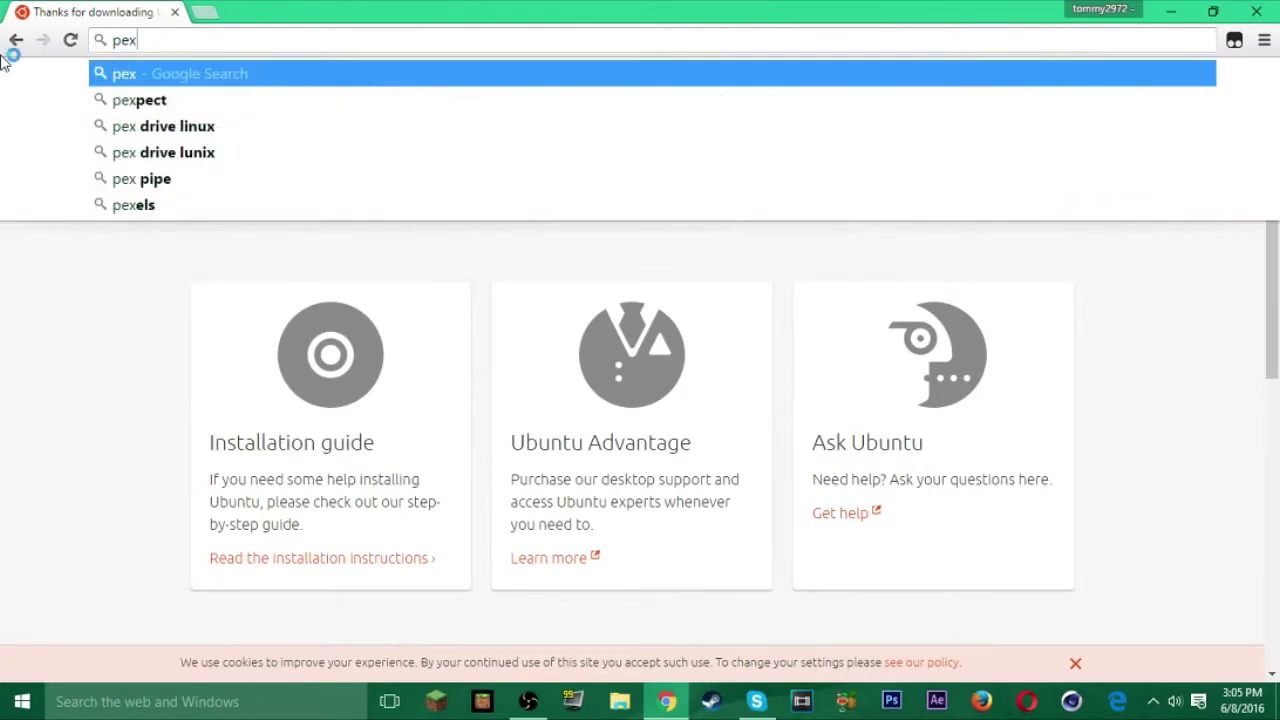
{"action": "key", "text": "Down"}
{"action": "key", "text": "Down"}
{"action": "key", "text": "Return"}
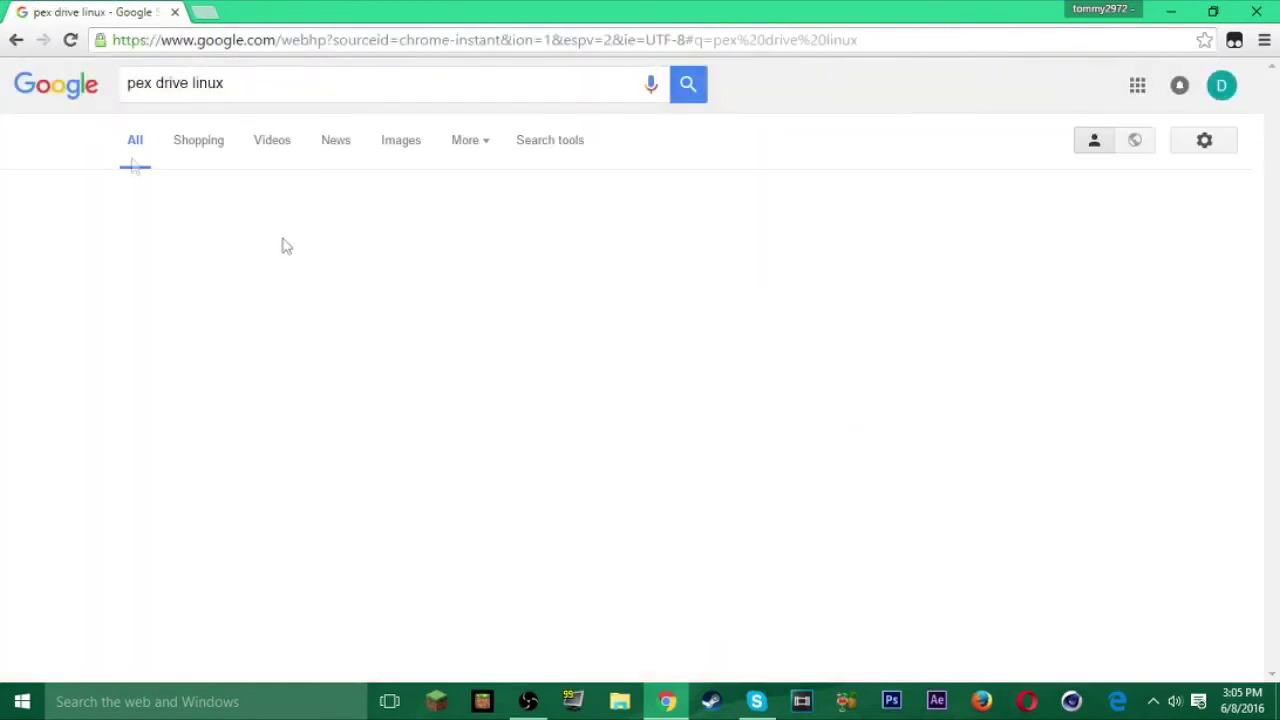
{"action": "scroll", "coordinate": [279, 331], "scroll_direction": "down", "scroll_amount": 4}
{"action": "scroll", "coordinate": [279, 331], "scroll_direction": "down", "scroll_amount": 4}
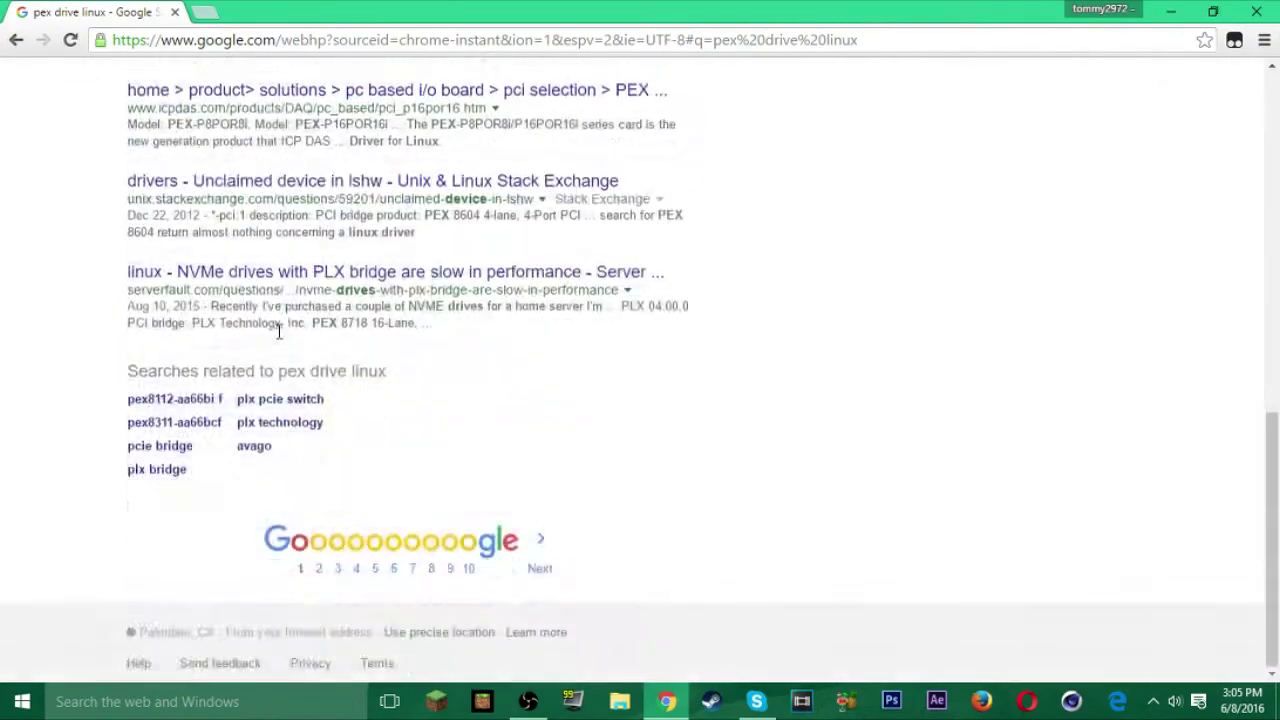
{"action": "scroll", "coordinate": [260, 250], "scroll_direction": "up", "scroll_amount": 8}
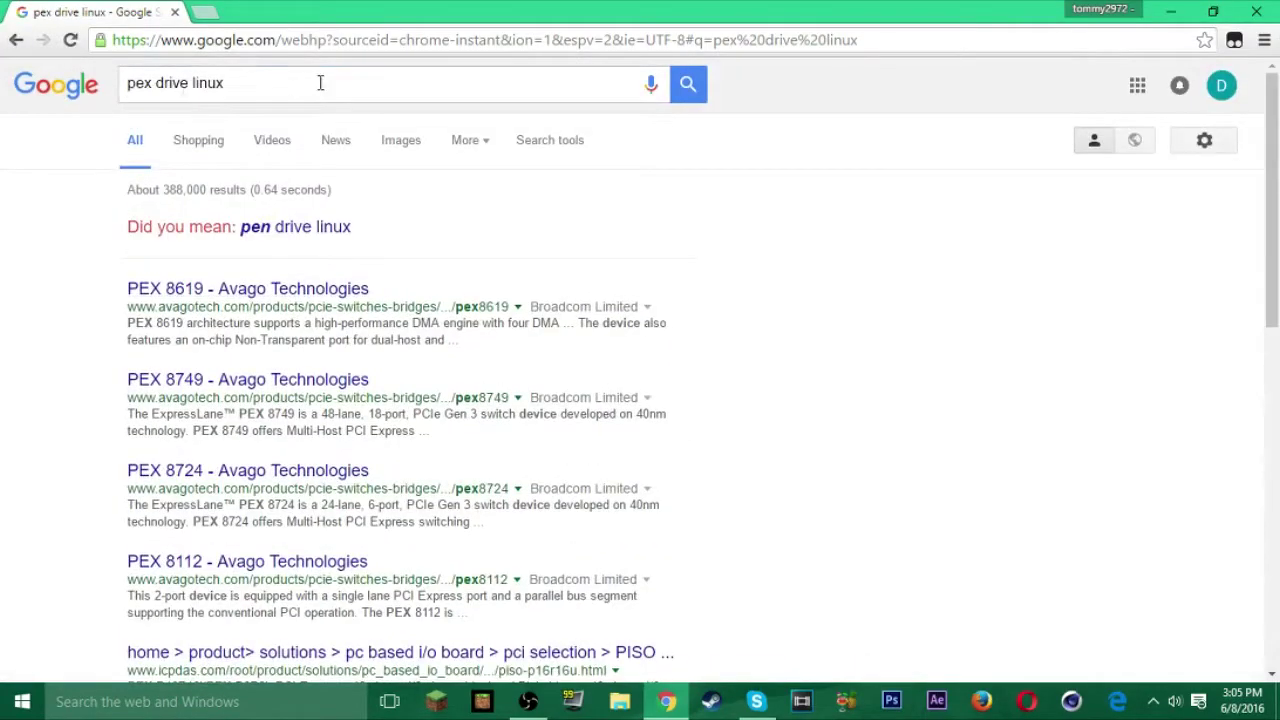
Search 'universal usb installer' and open the pendrivelinux.com Universal USB Installer result
{"action": "left_click_drag", "start_coordinate": [320, 82], "coordinate": [3, 88]}
{"action": "type", "text": "unive"}
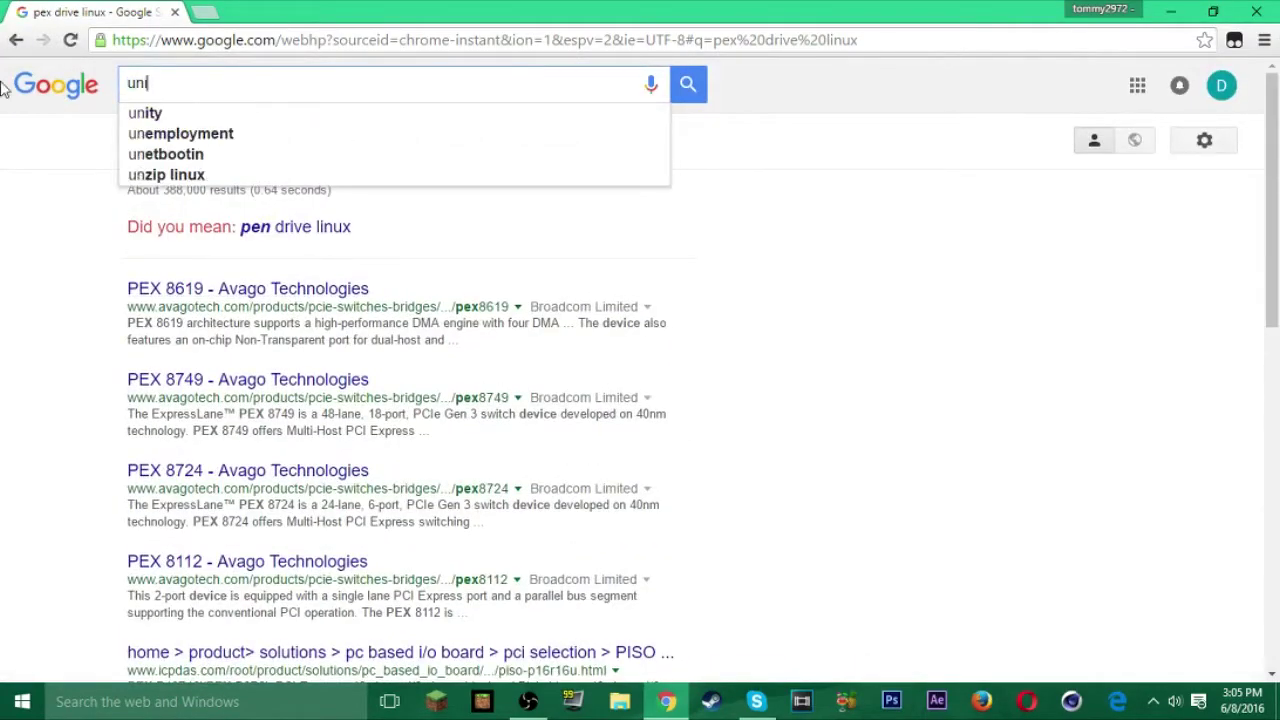
{"action": "key", "text": "Down"}
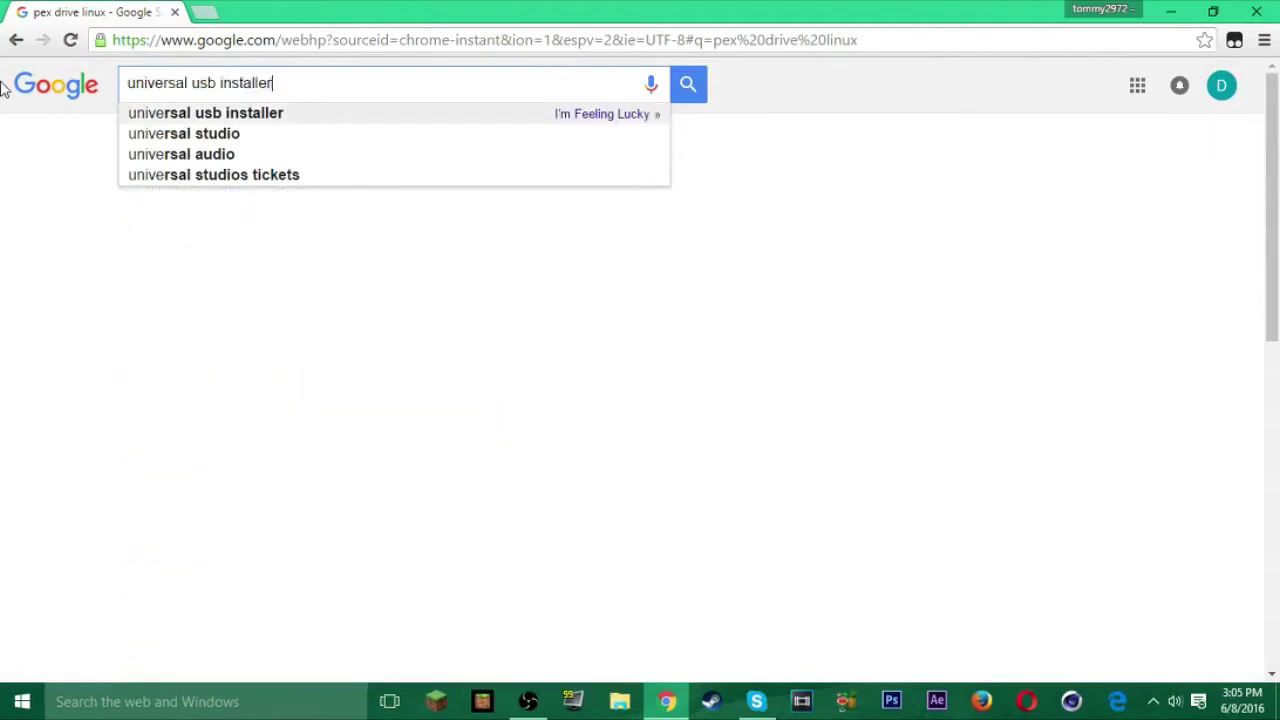
{"action": "key", "text": "Return"}
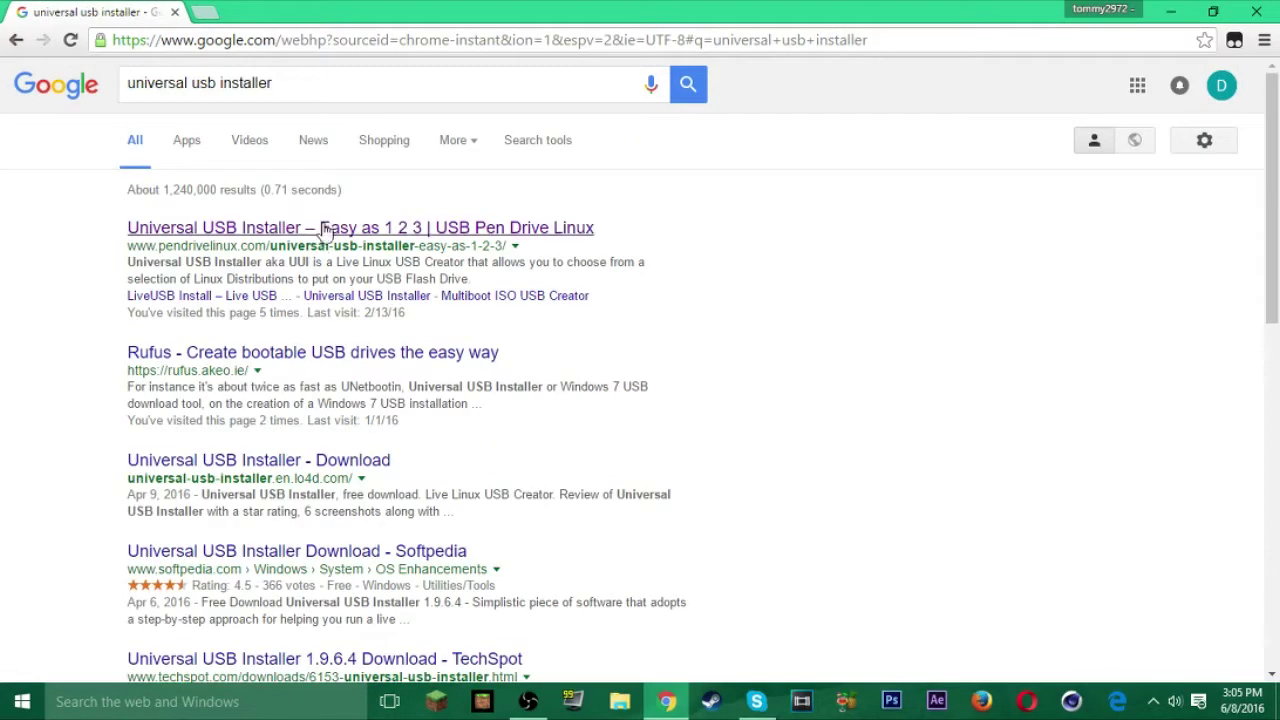
{"action": "left_click", "coordinate": [325, 232]}
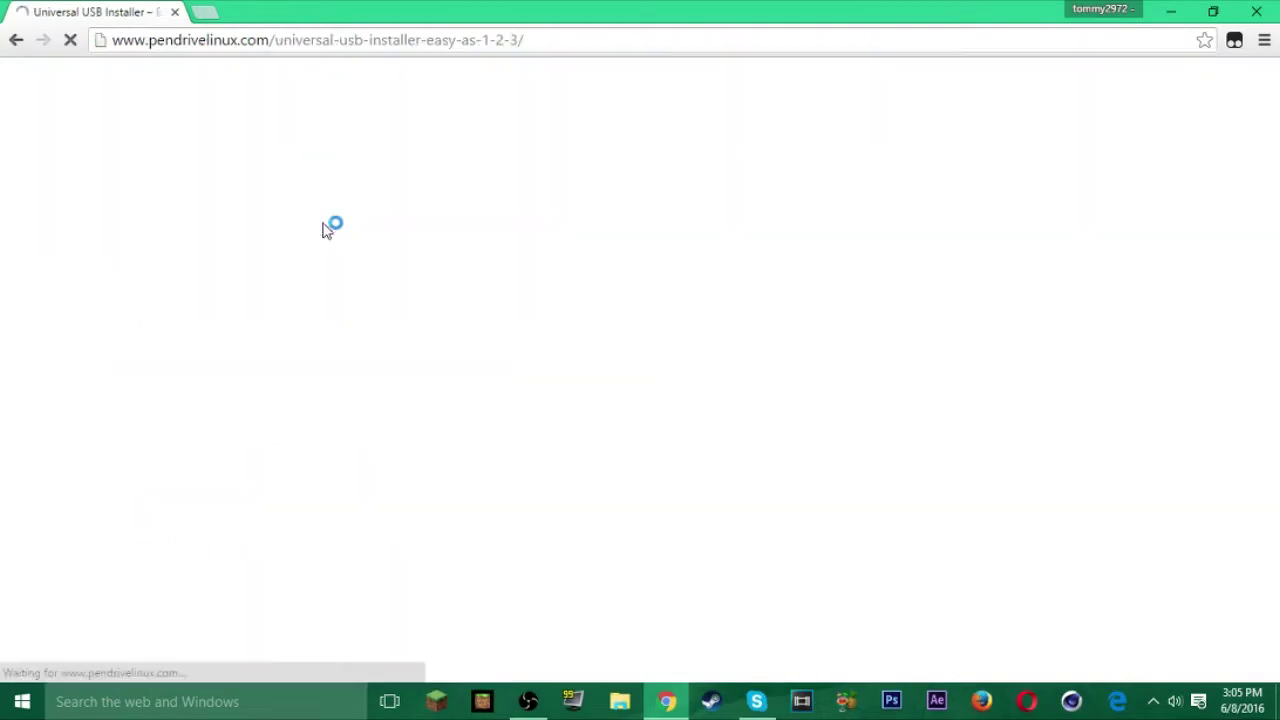
Download Universal-USB-Installer-1.9.6.4.exe using the page's DOWNLOAD UUI button
{"action": "scroll", "coordinate": [760, 540], "scroll_direction": "down", "scroll_amount": 5}
{"action": "scroll", "coordinate": [760, 540], "scroll_direction": "down", "scroll_amount": 6}
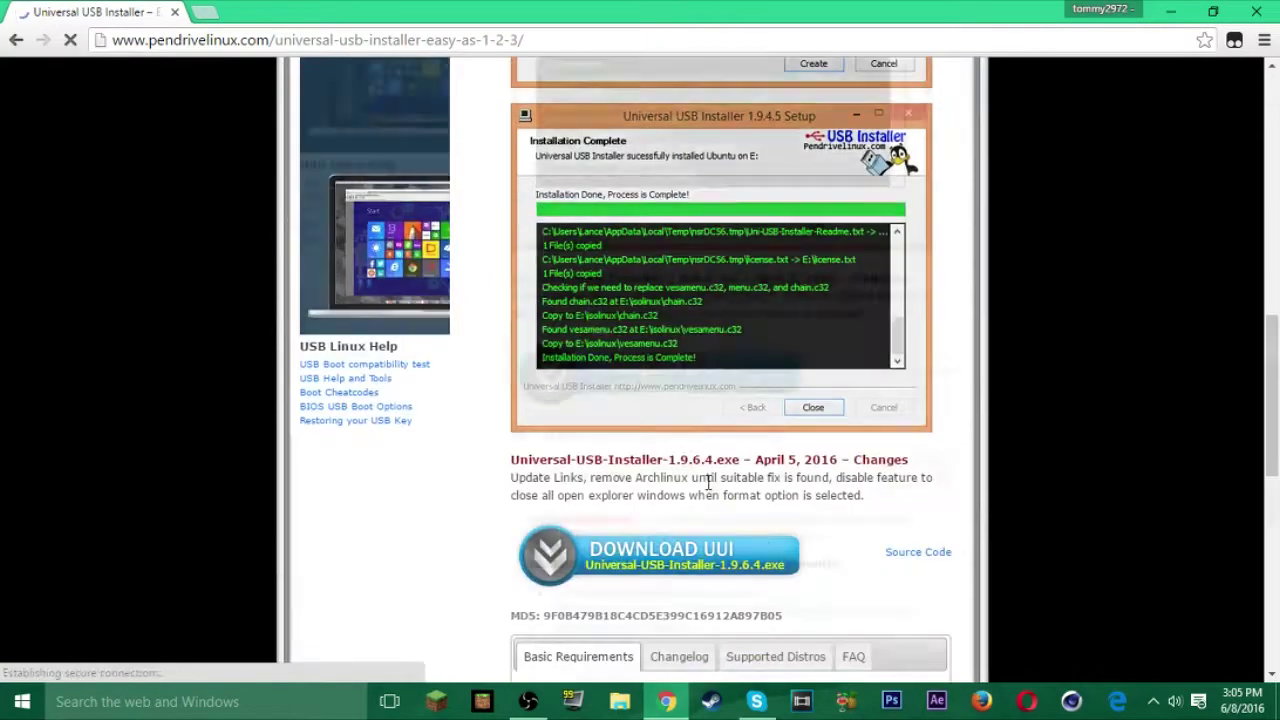
{"action": "scroll", "coordinate": [685, 461], "scroll_direction": "down", "scroll_amount": 2}
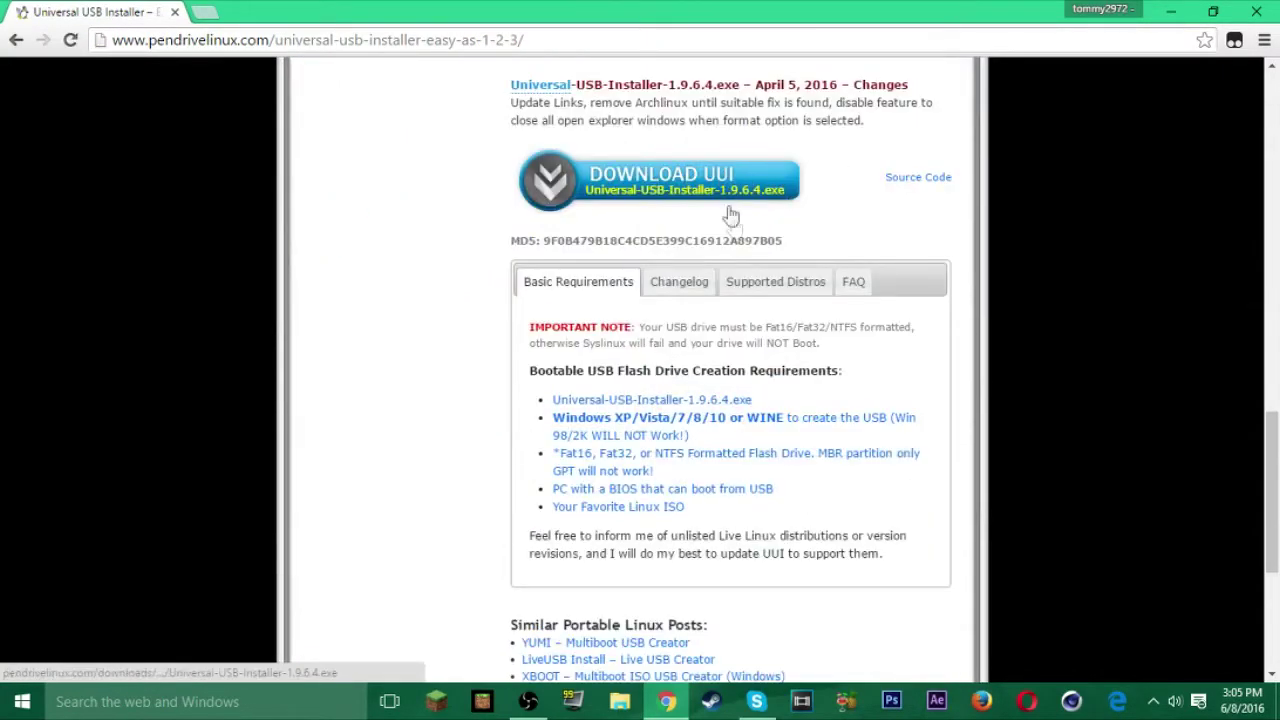
{"action": "left_click", "coordinate": [745, 177]}
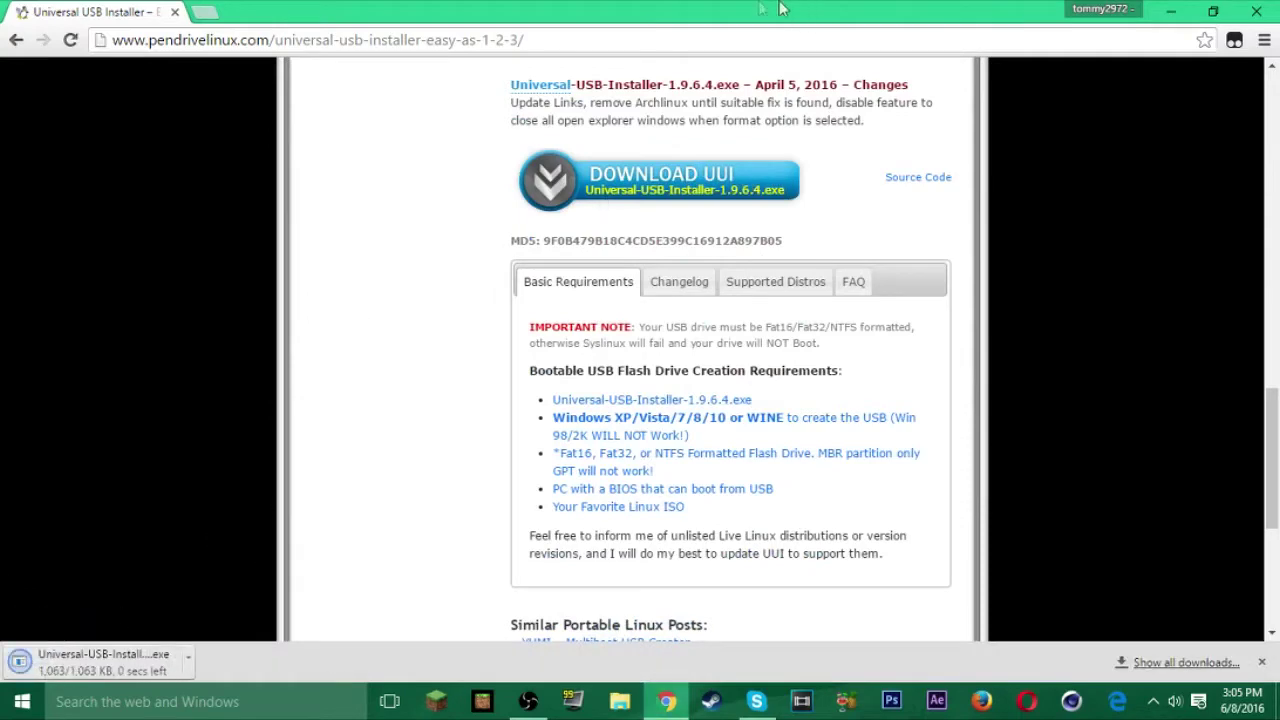
Restore down Chrome, drag the finished installer onto the desktop, and close Chrome
{"action": "double_click", "coordinate": [810, 18]}
{"action": "left_click_drag", "start_coordinate": [590, 661], "coordinate": [245, 332]}
{"action": "left_click", "coordinate": [1104, 22]}
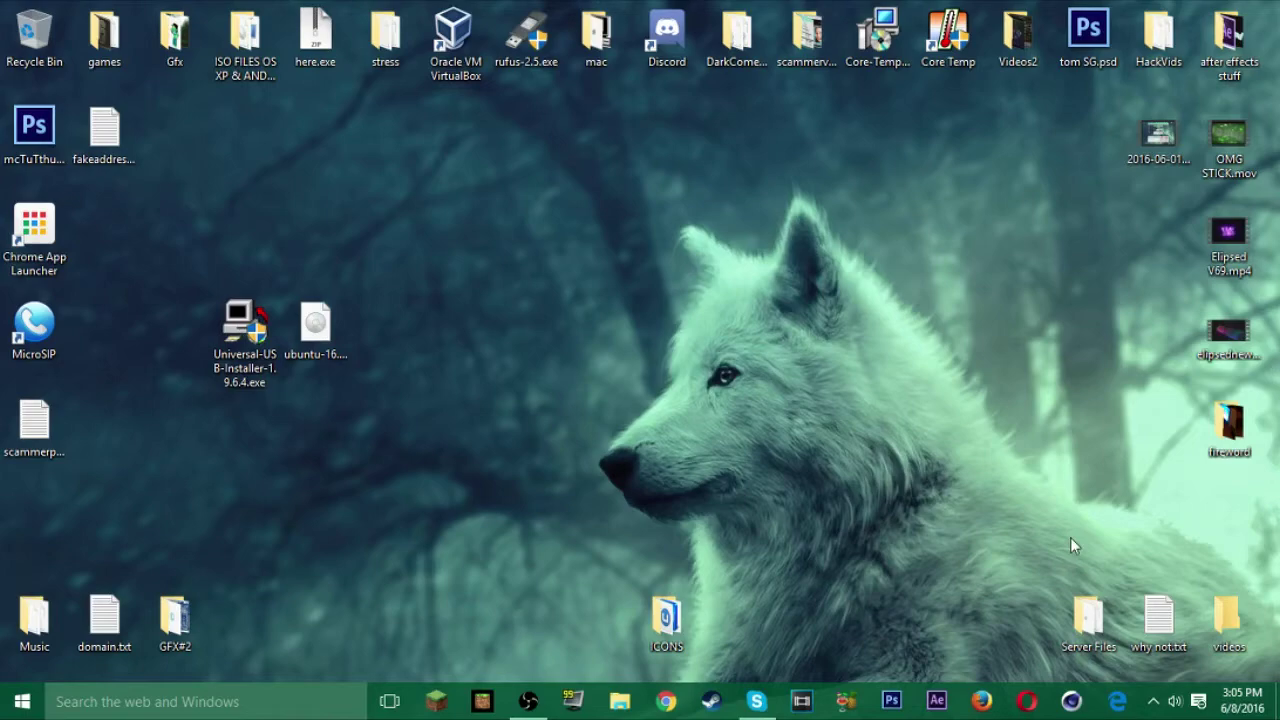
{"action": "key", "text": "super"}
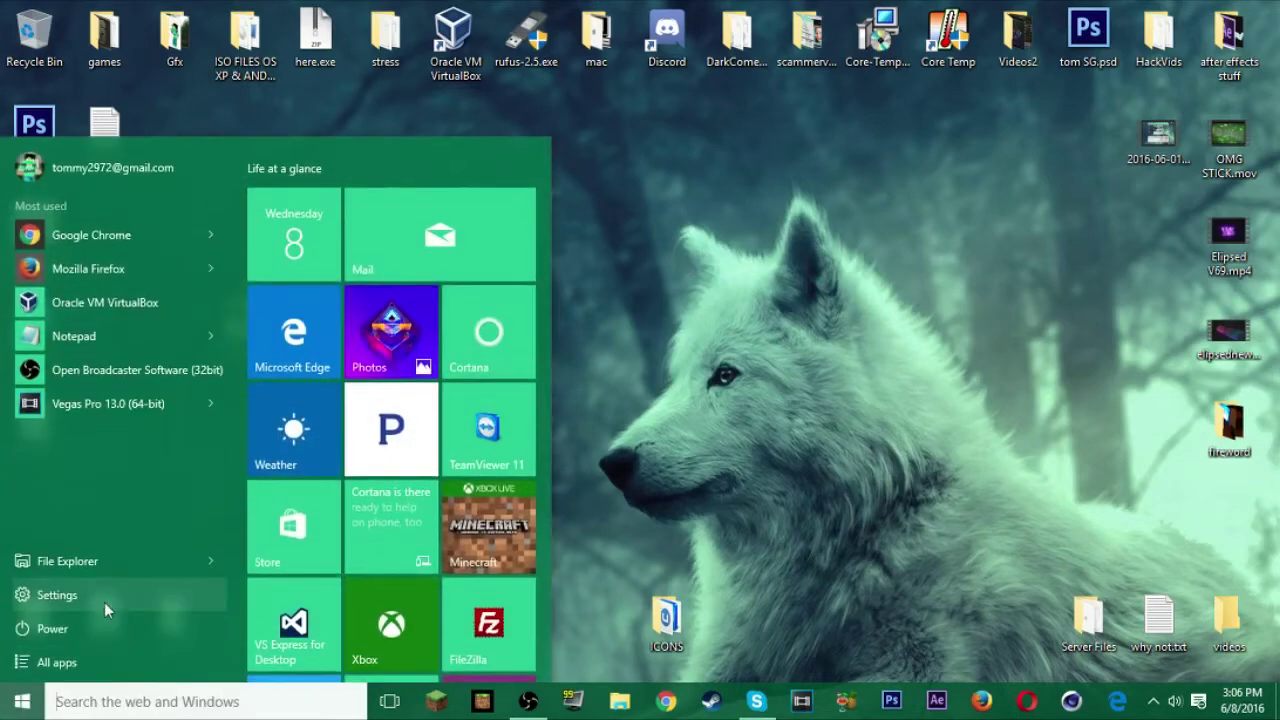
{"action": "left_click", "coordinate": [118, 574]}
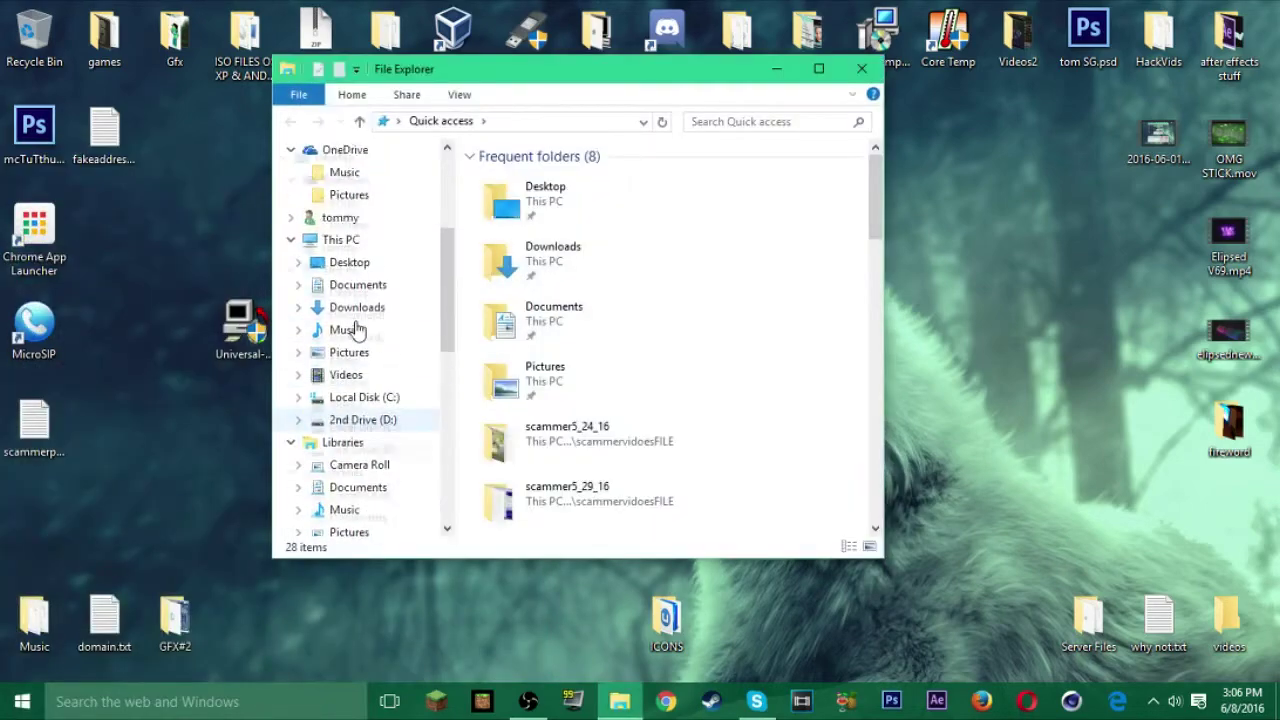
{"action": "left_click", "coordinate": [394, 266]}
{"action": "scroll", "coordinate": [603, 361], "scroll_direction": "down", "scroll_amount": 2}
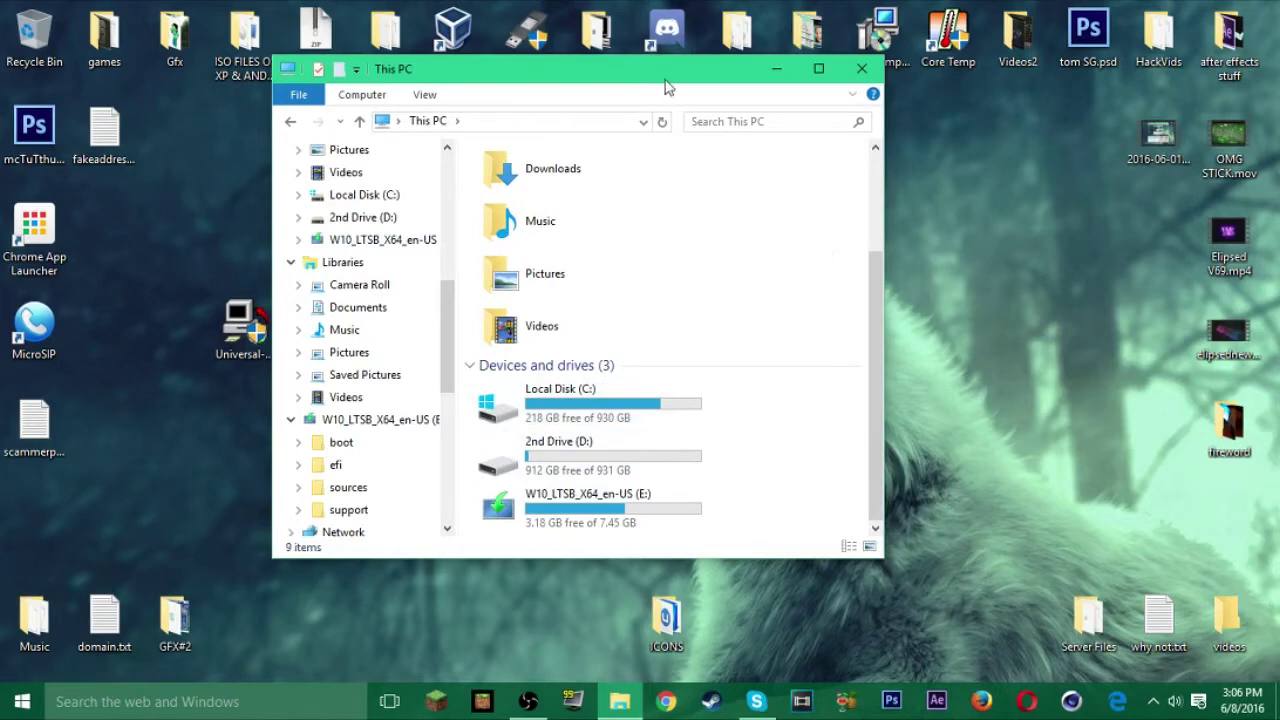
{"action": "left_click_drag", "start_coordinate": [665, 83], "coordinate": [659, 63]}
{"action": "double_click", "coordinate": [560, 485]}
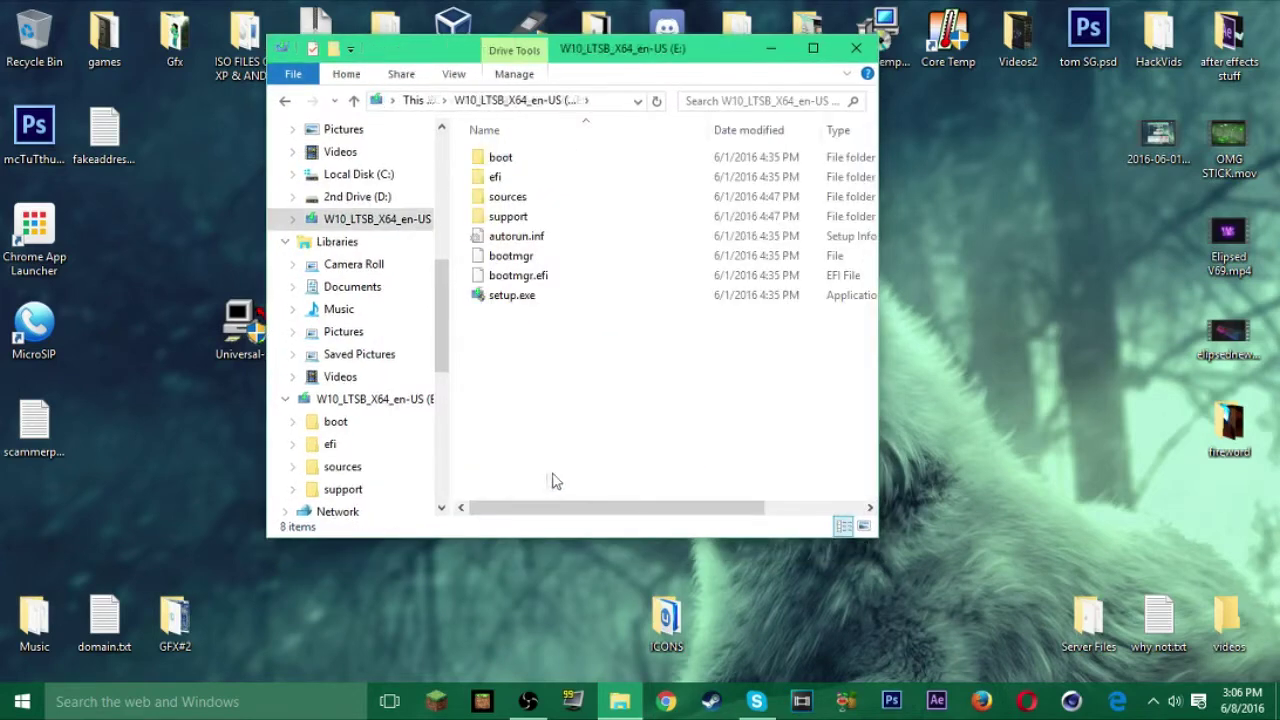
{"action": "left_click", "coordinate": [543, 295]}
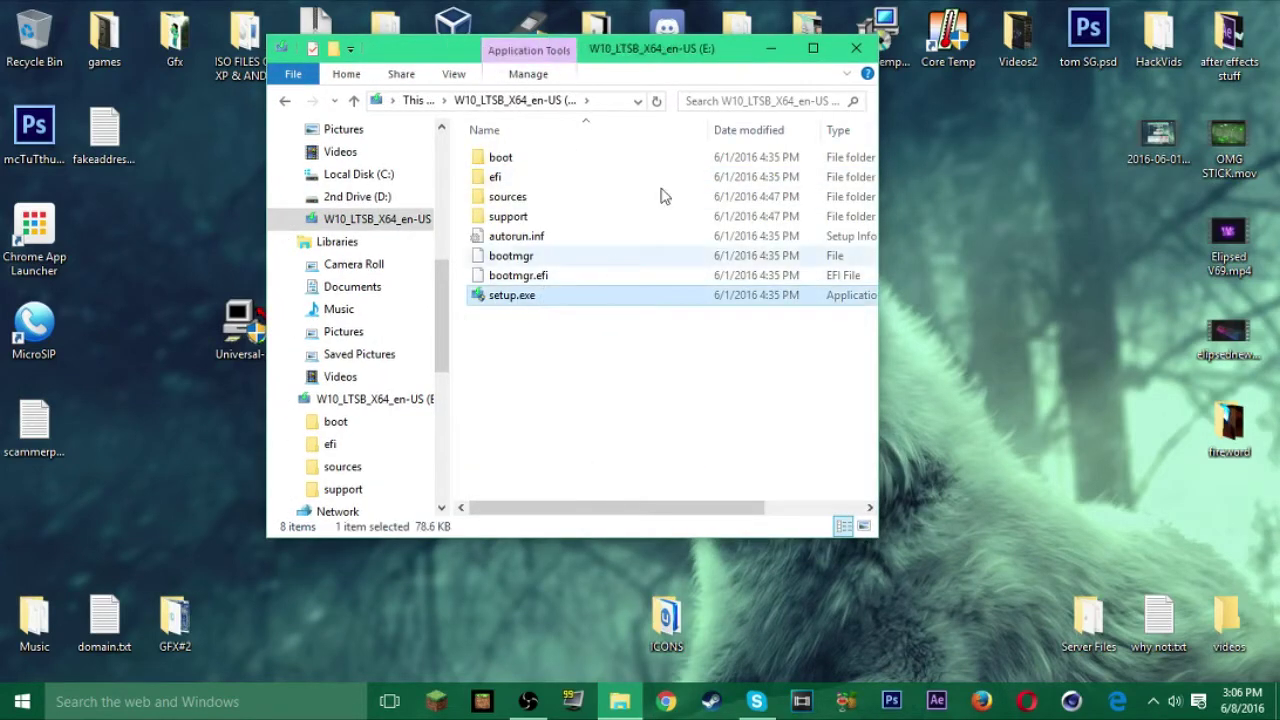
{"action": "left_click", "coordinate": [857, 49]}
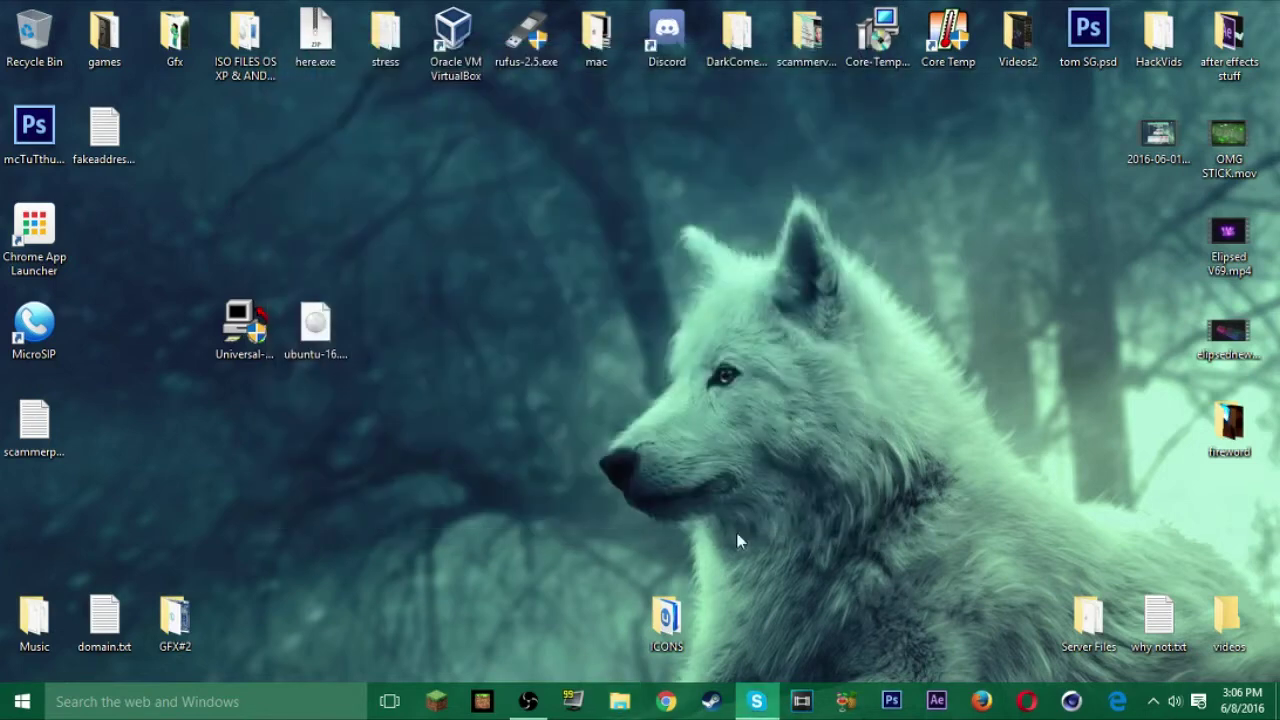
Run Universal-USB-Installer-1.9.6.4.exe from the desktop and allow it to launch
{"action": "right_click", "coordinate": [496, 502]}
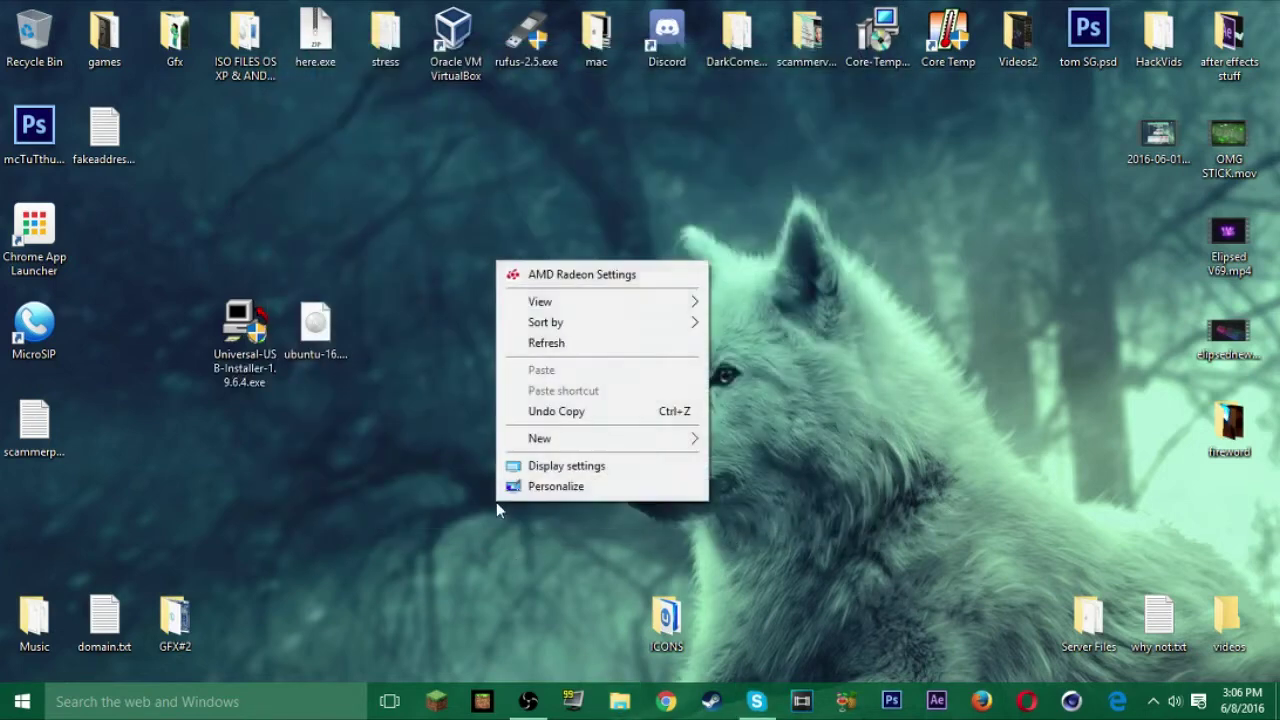
{"action": "left_click", "coordinate": [378, 390]}
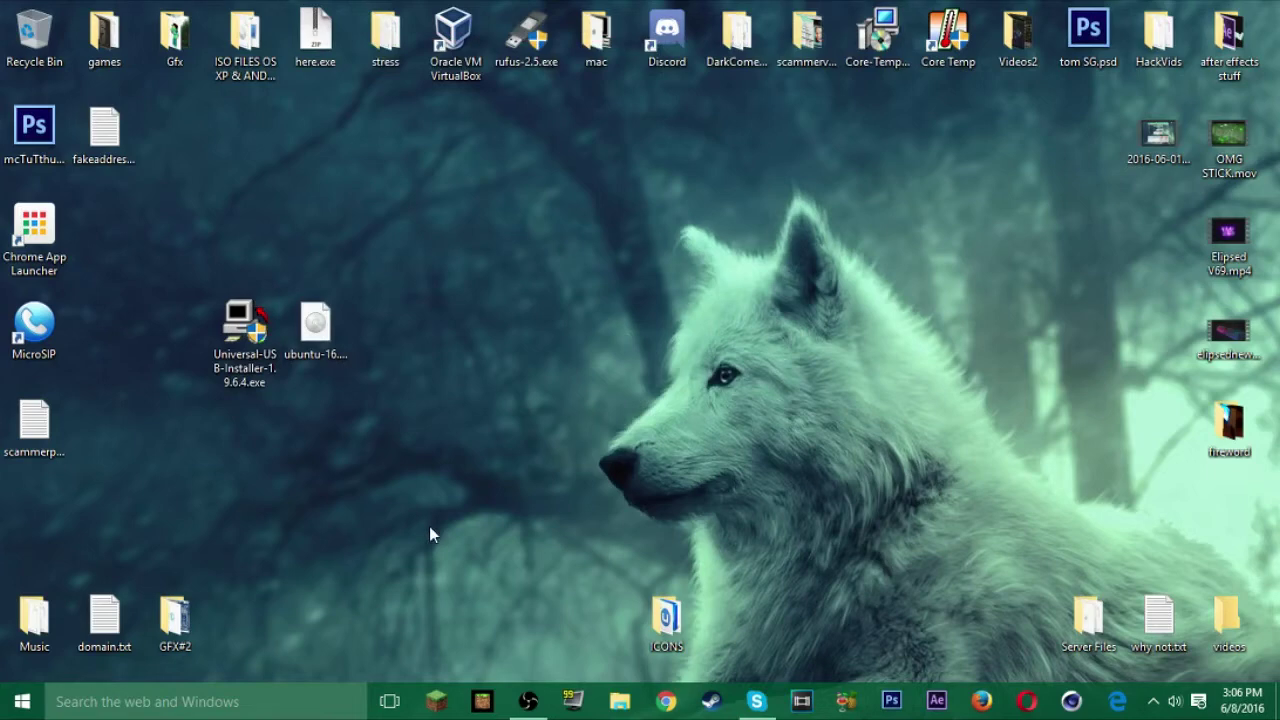
{"action": "double_click", "coordinate": [272, 374]}
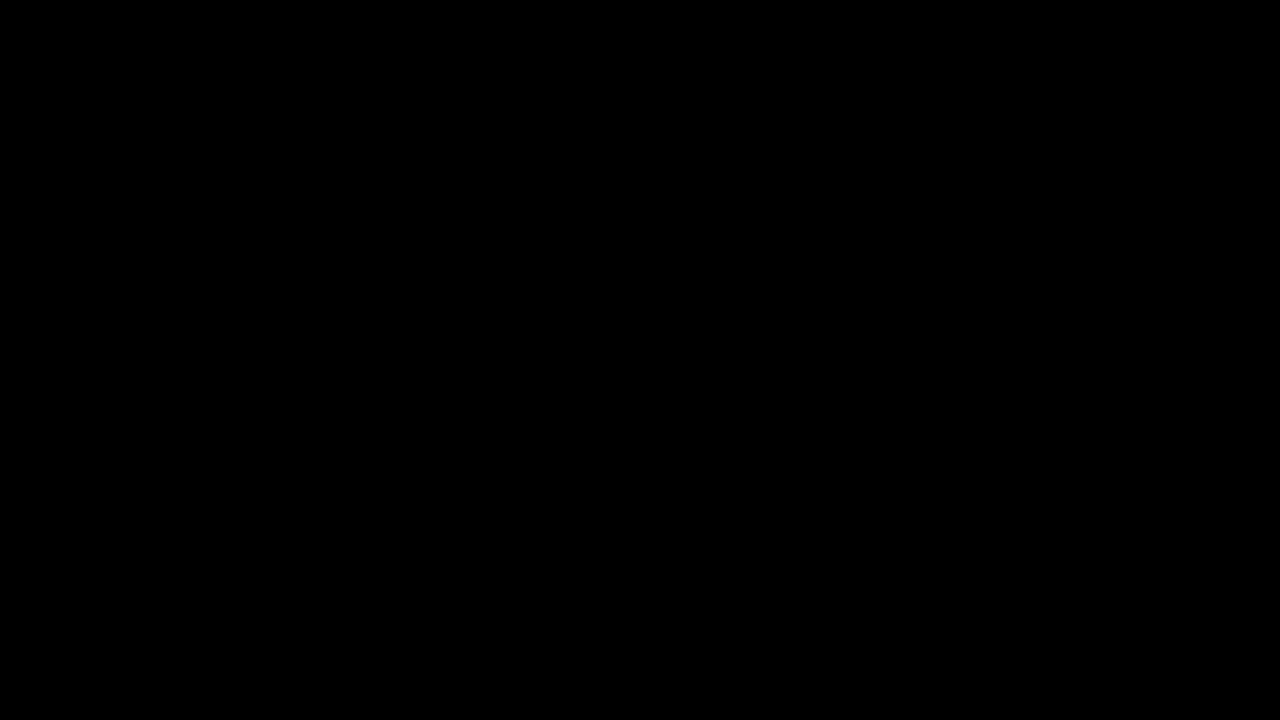
{"action": "left_click", "coordinate": [718, 465]}
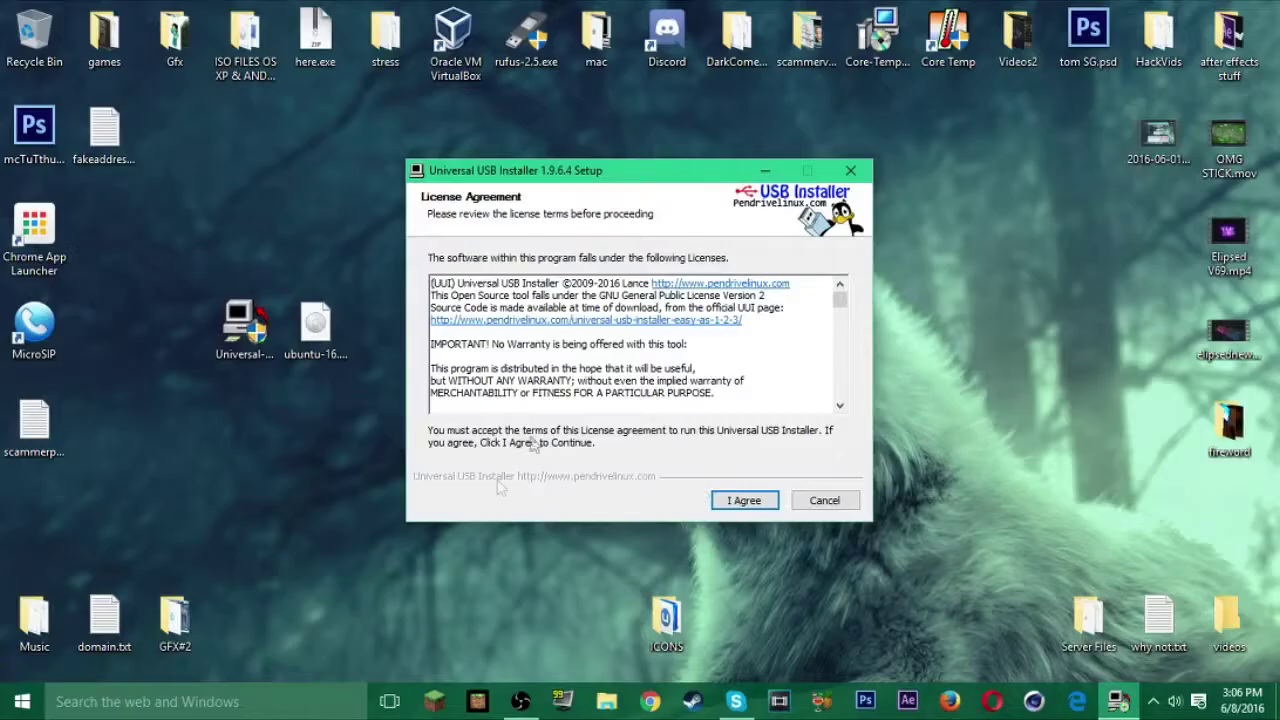
Accept the licence agreement and choose Ubuntu as the Step 1 distribution
{"action": "left_click", "coordinate": [755, 497]}
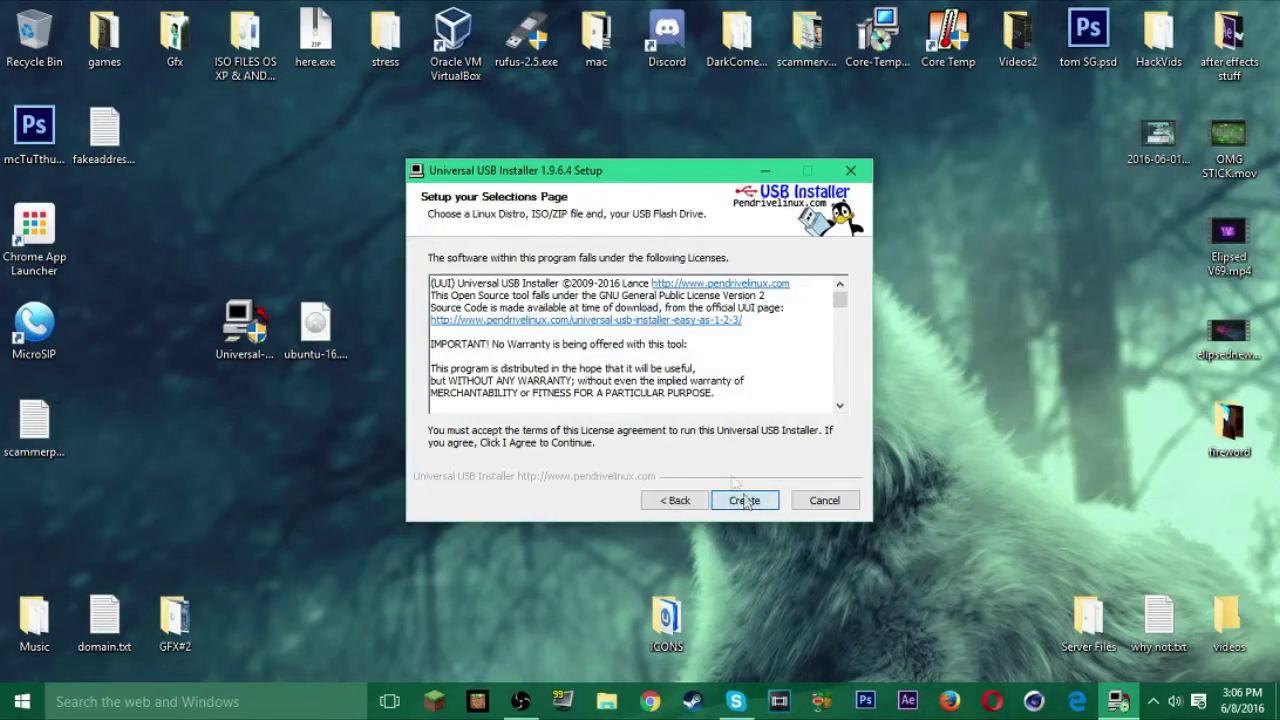
{"action": "left_click", "coordinate": [566, 284]}
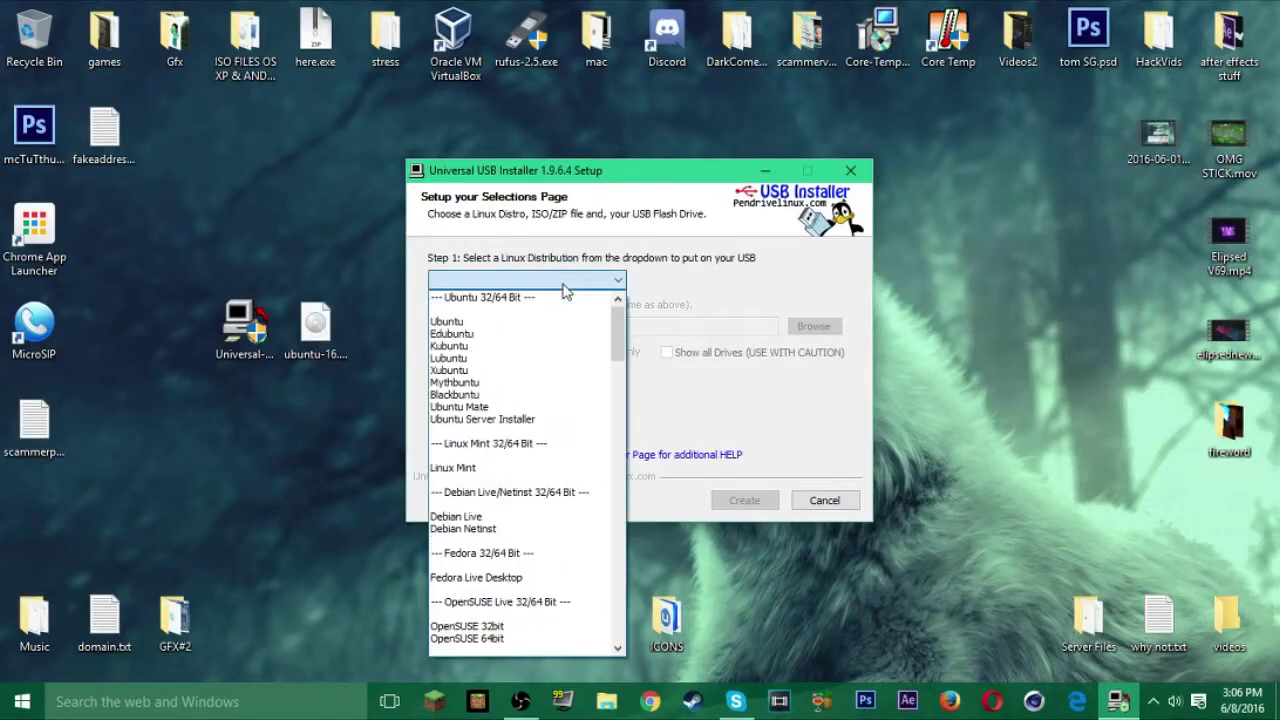
{"action": "left_click", "coordinate": [558, 322]}
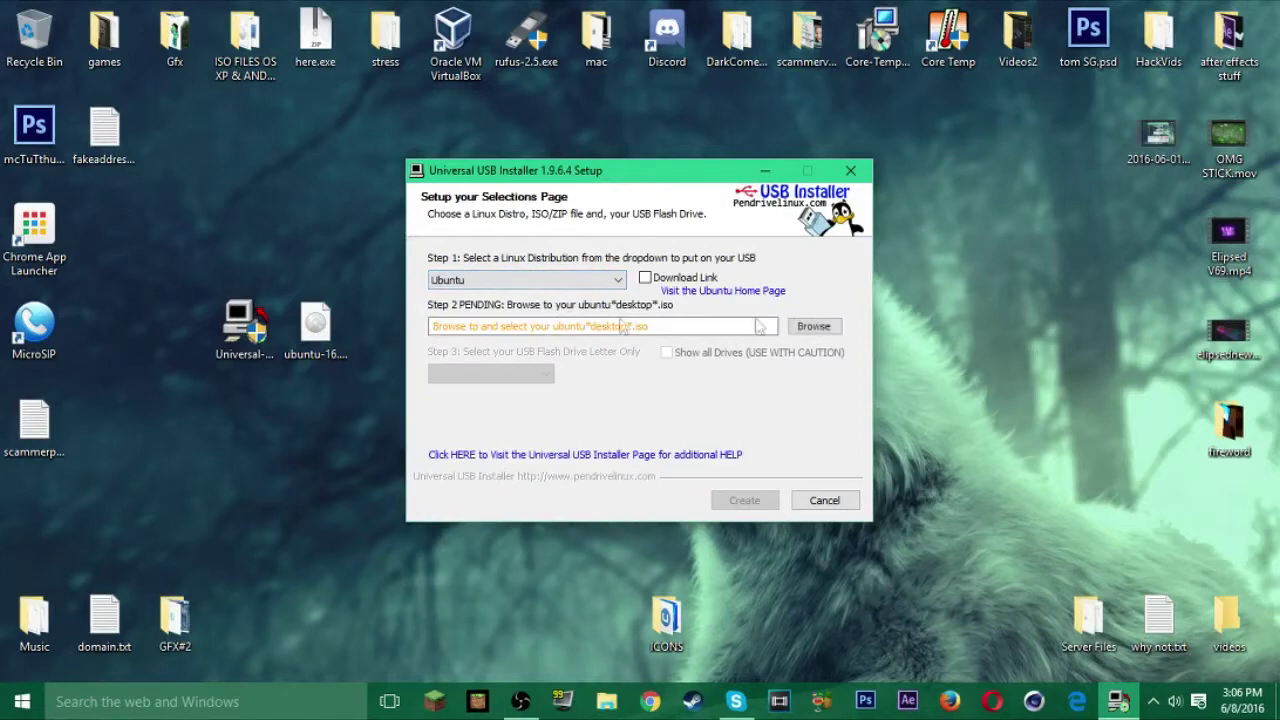
Browse to This PC > Desktop and load ubuntu-16.04-desktop-amd64.iso as the source ISO
{"action": "left_click", "coordinate": [815, 327]}
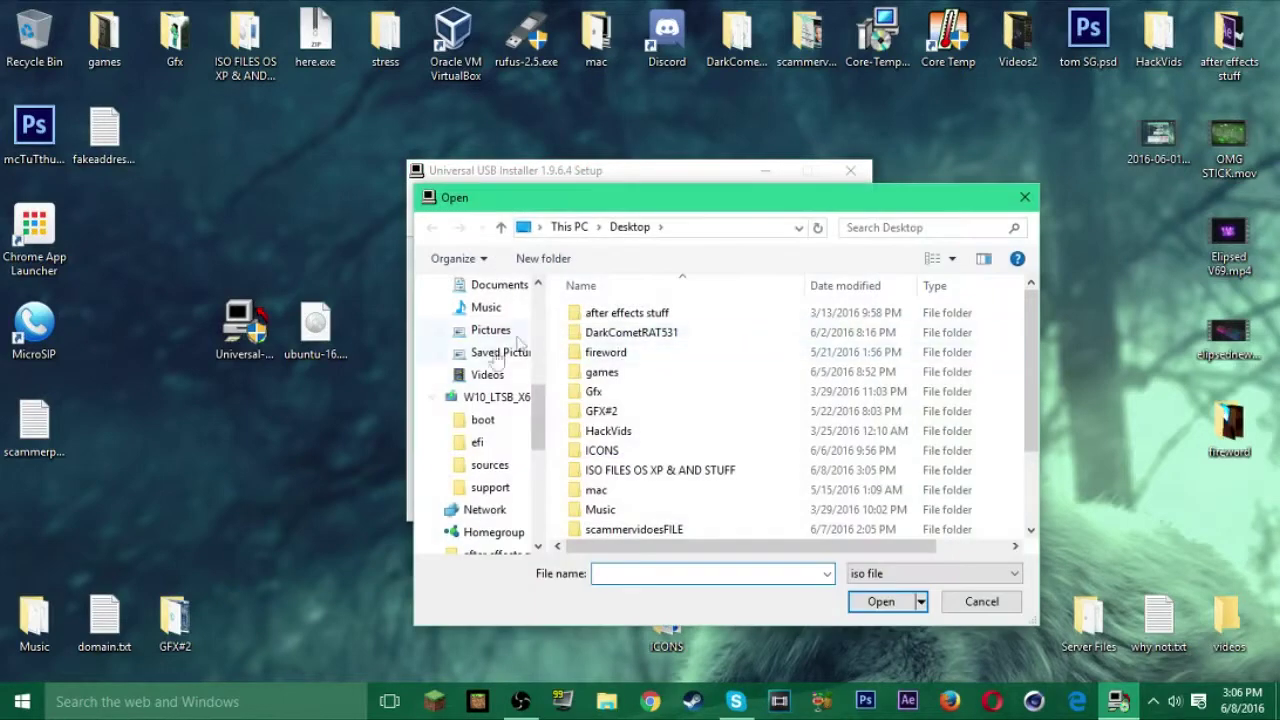
{"action": "scroll", "coordinate": [491, 371], "scroll_direction": "up", "scroll_amount": 3}
{"action": "left_click", "coordinate": [482, 329]}
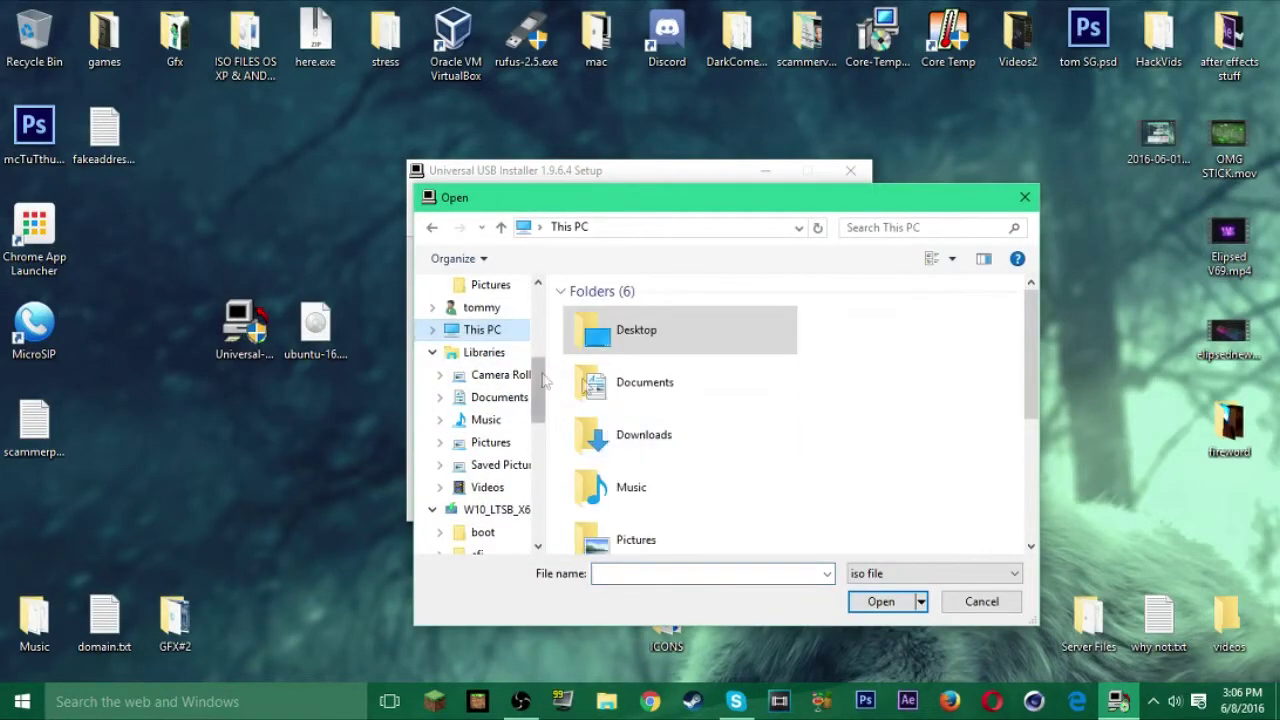
{"action": "double_click", "coordinate": [654, 345]}
{"action": "scroll", "coordinate": [676, 432], "scroll_direction": "down", "scroll_amount": 2}
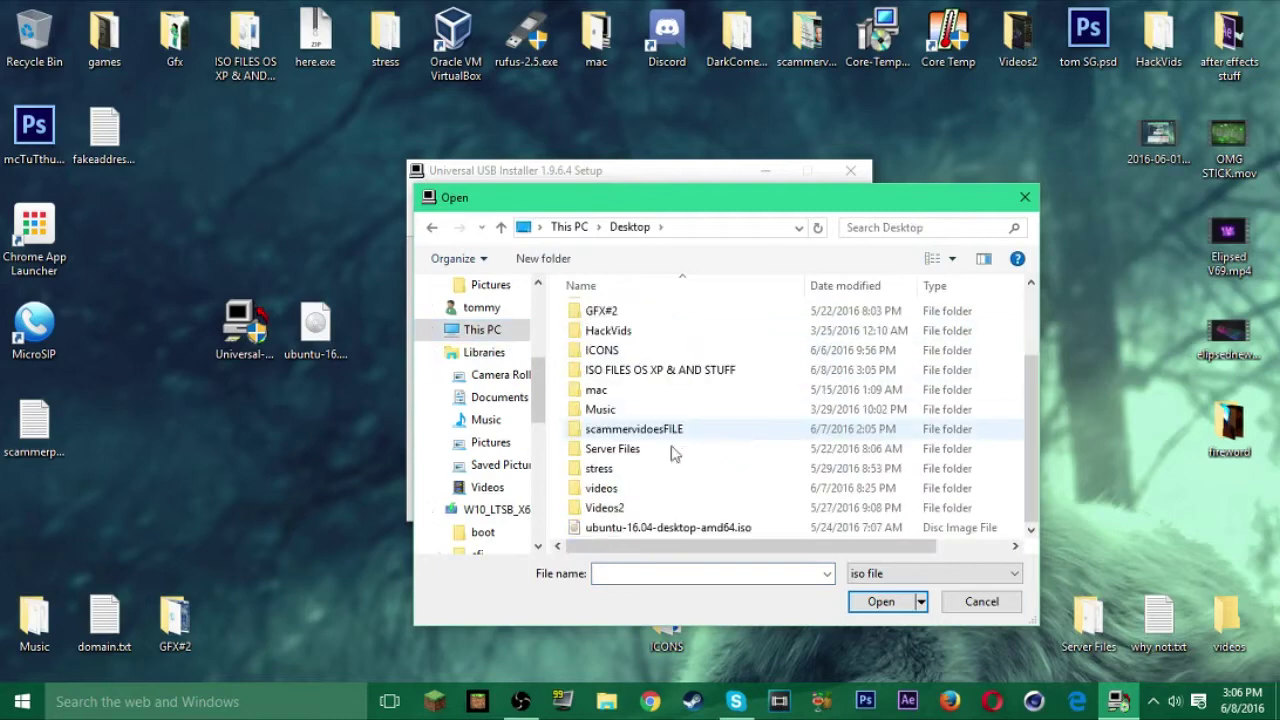
{"action": "left_click", "coordinate": [660, 527]}
{"action": "left_click", "coordinate": [884, 610]}
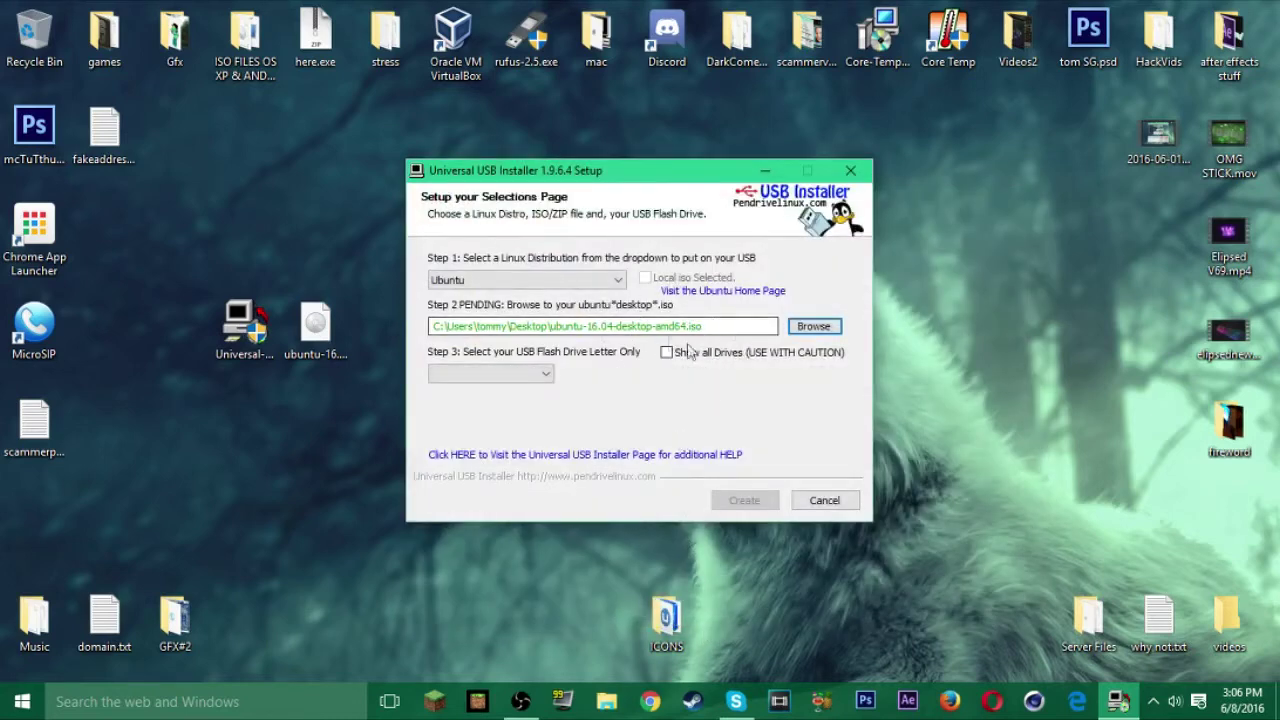
Set the Step 3 target drive to E:\ W10_LTSB_X64_en-US, with Show all Drives turned off
{"action": "left_click", "coordinate": [666, 352]}
{"action": "left_click", "coordinate": [515, 374]}
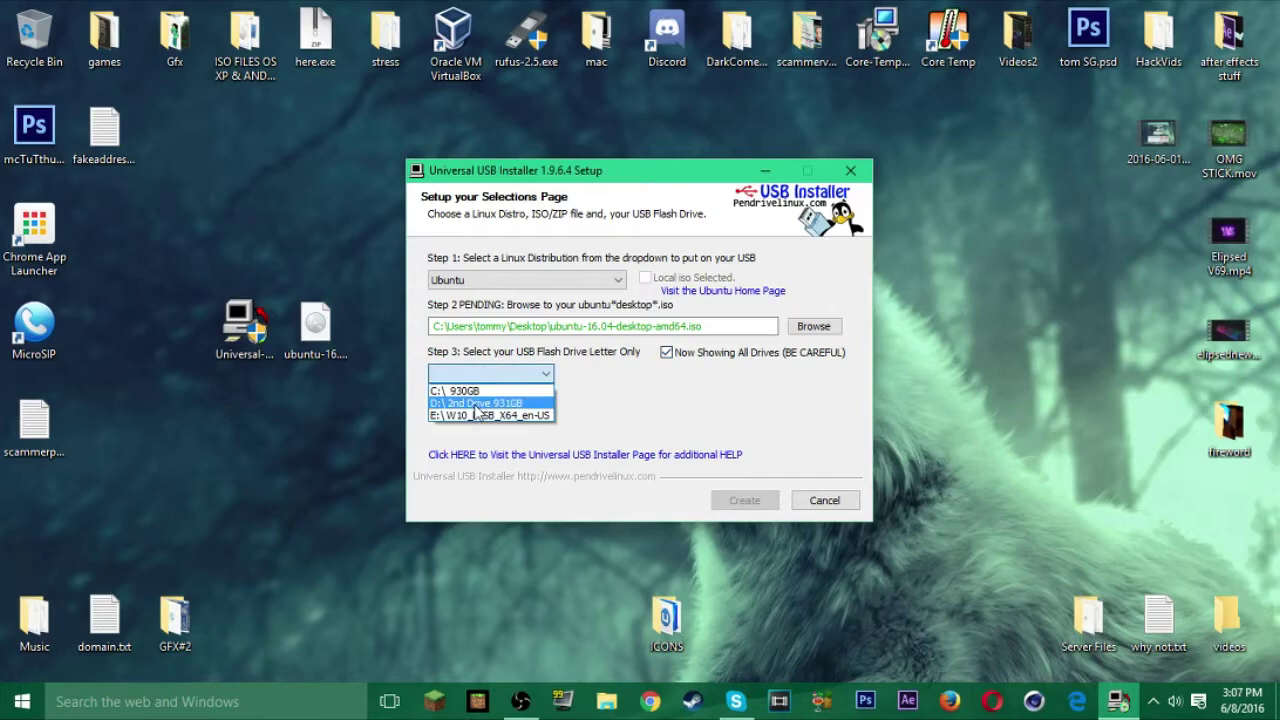
{"action": "left_click", "coordinate": [466, 391]}
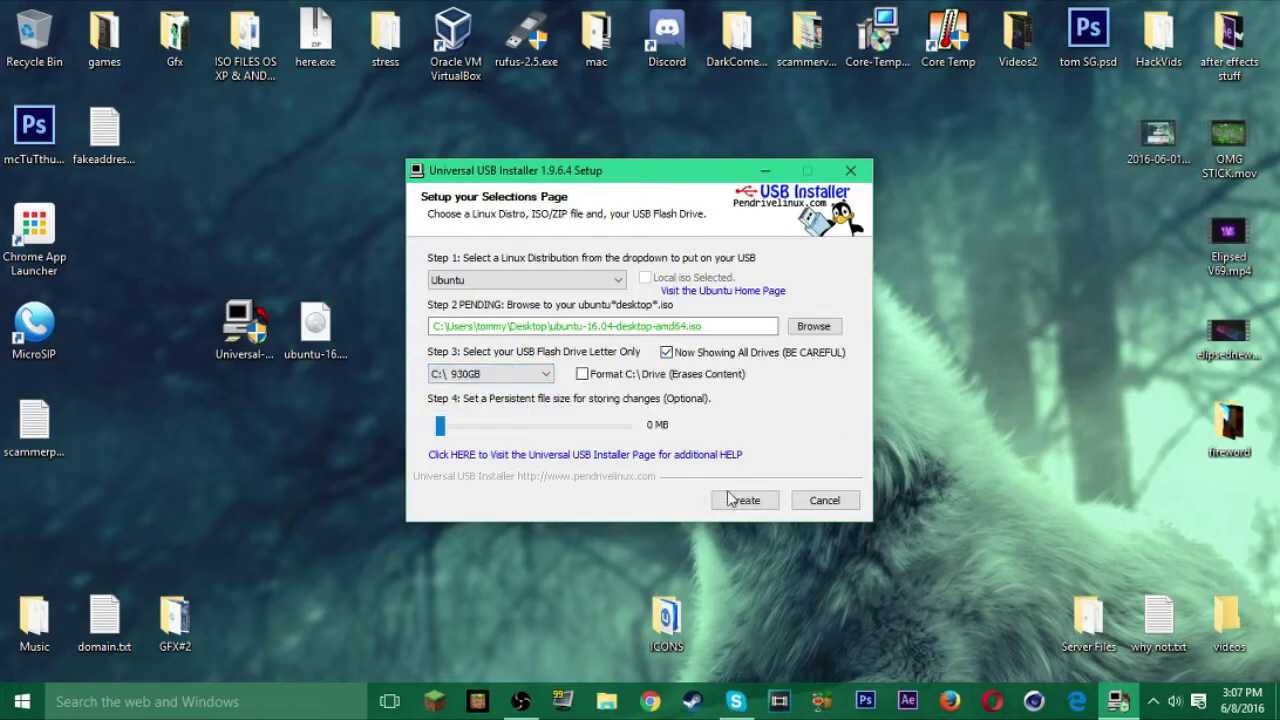
{"action": "left_click", "coordinate": [501, 379]}
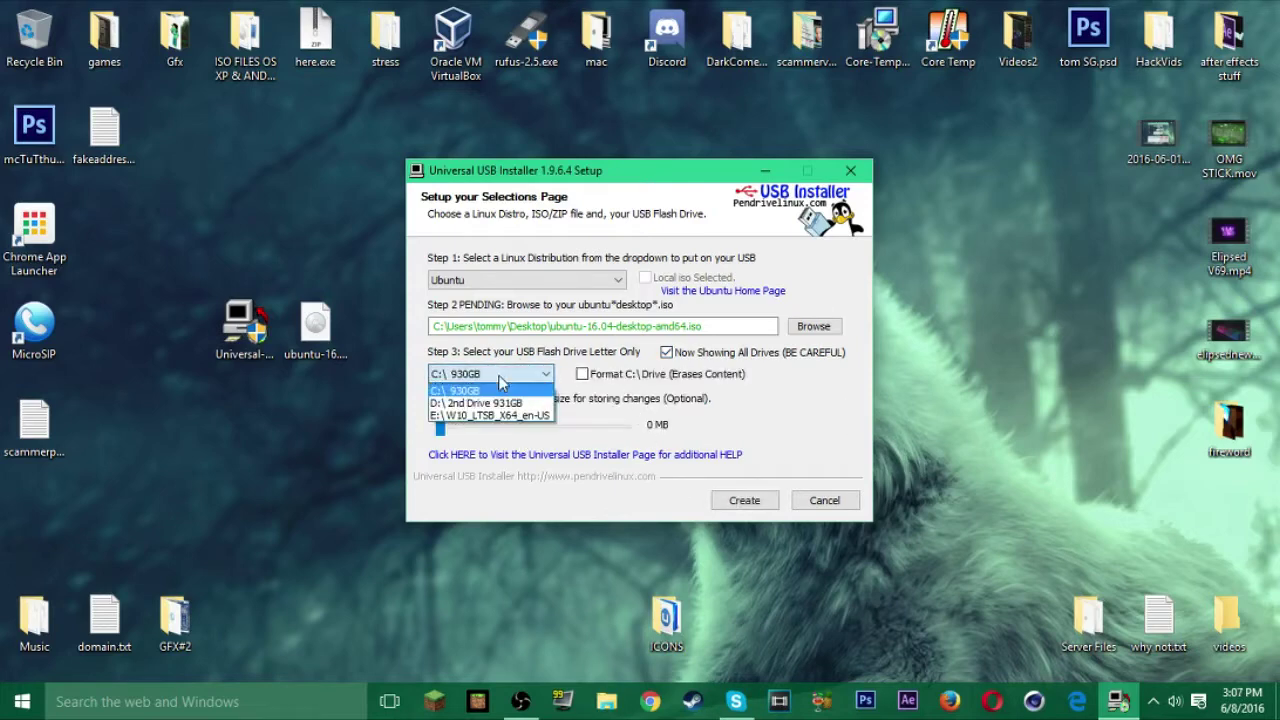
{"action": "left_click", "coordinate": [501, 383]}
{"action": "left_click", "coordinate": [666, 352]}
{"action": "left_click", "coordinate": [500, 374]}
{"action": "left_click", "coordinate": [507, 392]}
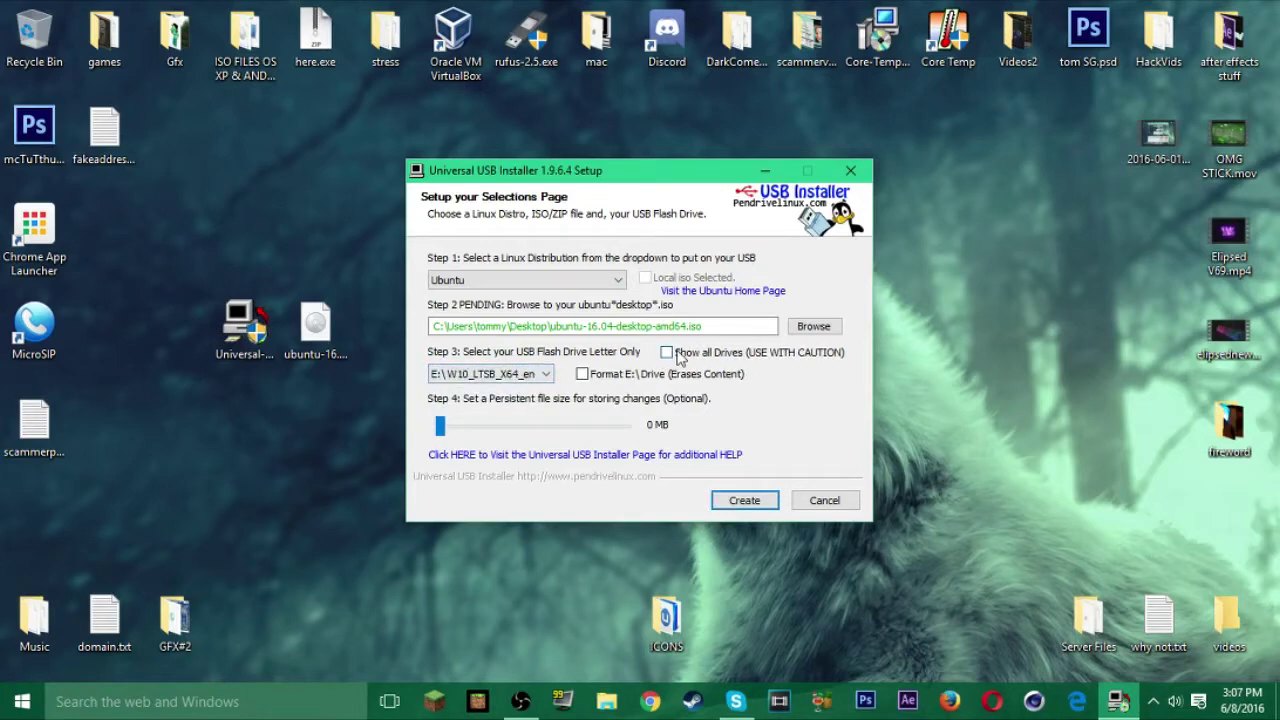
{"action": "left_click", "coordinate": [455, 376]}
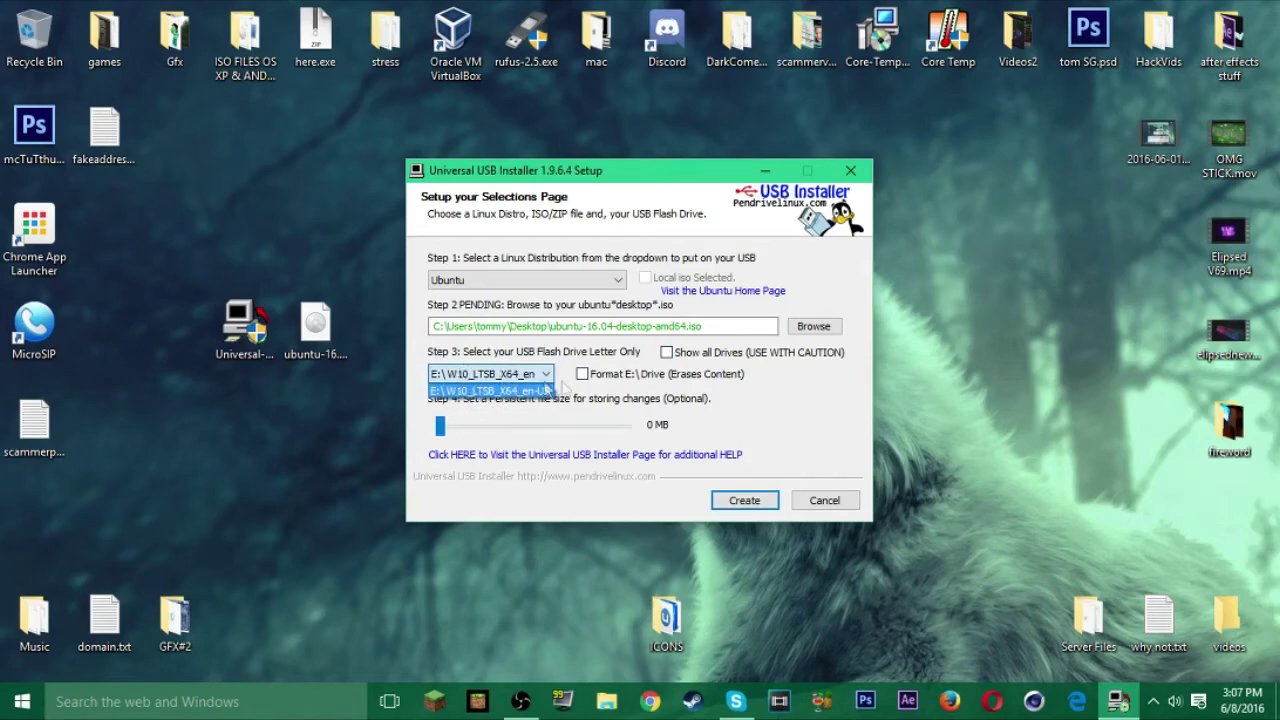
{"action": "left_click", "coordinate": [470, 390]}
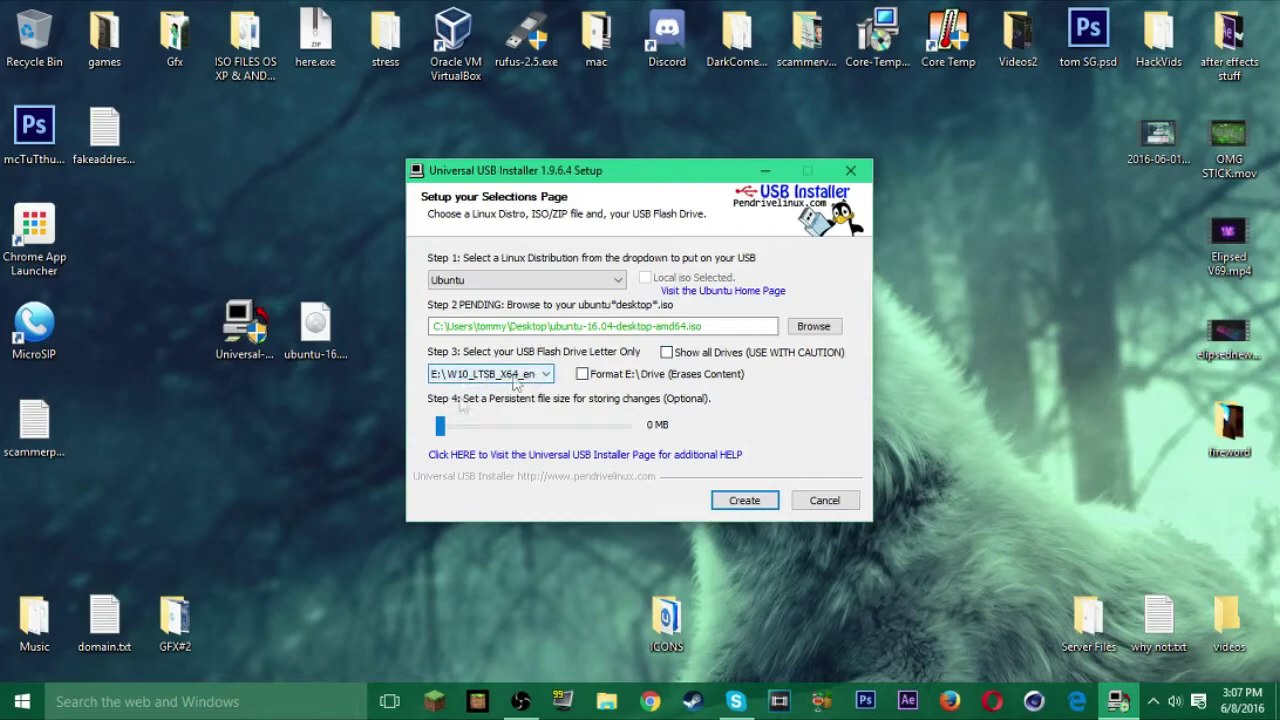
Check the PC's drives in File Explorer's This PC view, then close Explorer
{"action": "left_click", "coordinate": [22, 701]}
{"action": "left_click", "coordinate": [71, 560]}
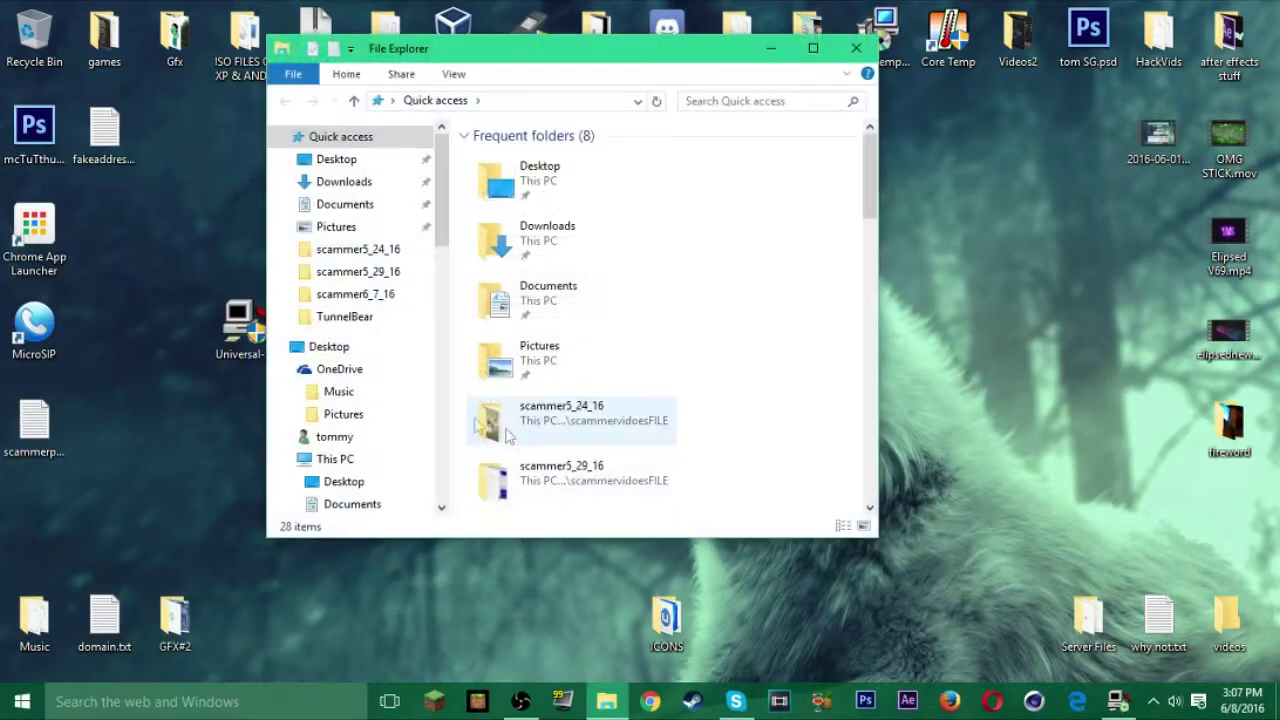
{"action": "scroll", "coordinate": [400, 408], "scroll_direction": "down", "scroll_amount": 2}
{"action": "left_click", "coordinate": [335, 340]}
{"action": "scroll", "coordinate": [655, 372], "scroll_direction": "down", "scroll_amount": 3}
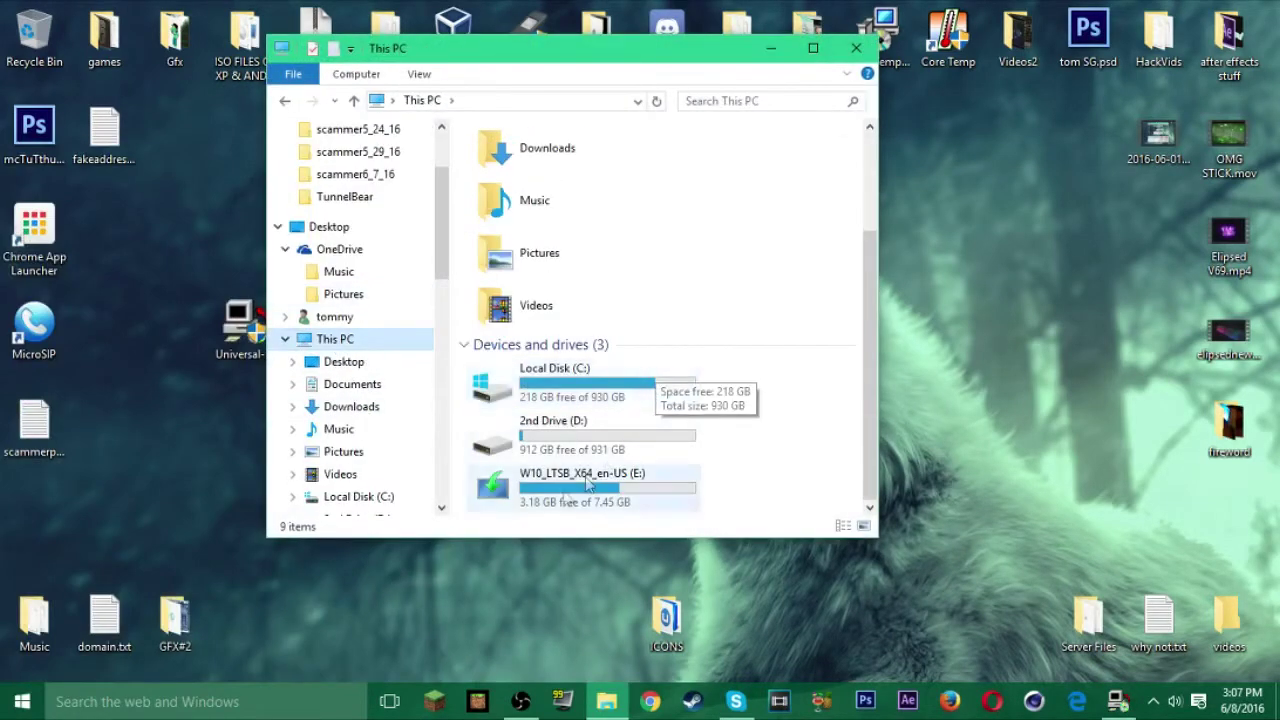
{"action": "left_click", "coordinate": [856, 47]}
{"action": "left_click_drag", "start_coordinate": [622, 172], "coordinate": [578, 164]}
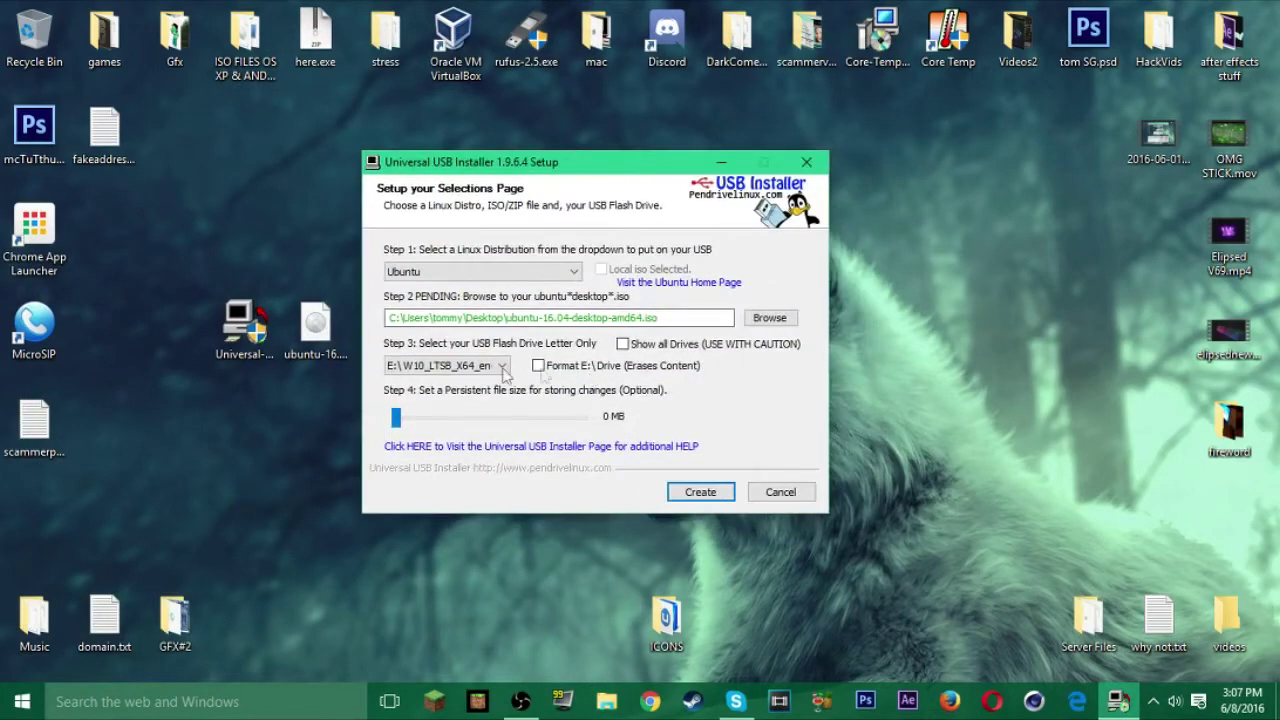
Enable Fat32 formatting of drive E:, start Create, and confirm with Yes
{"action": "left_click", "coordinate": [539, 366]}
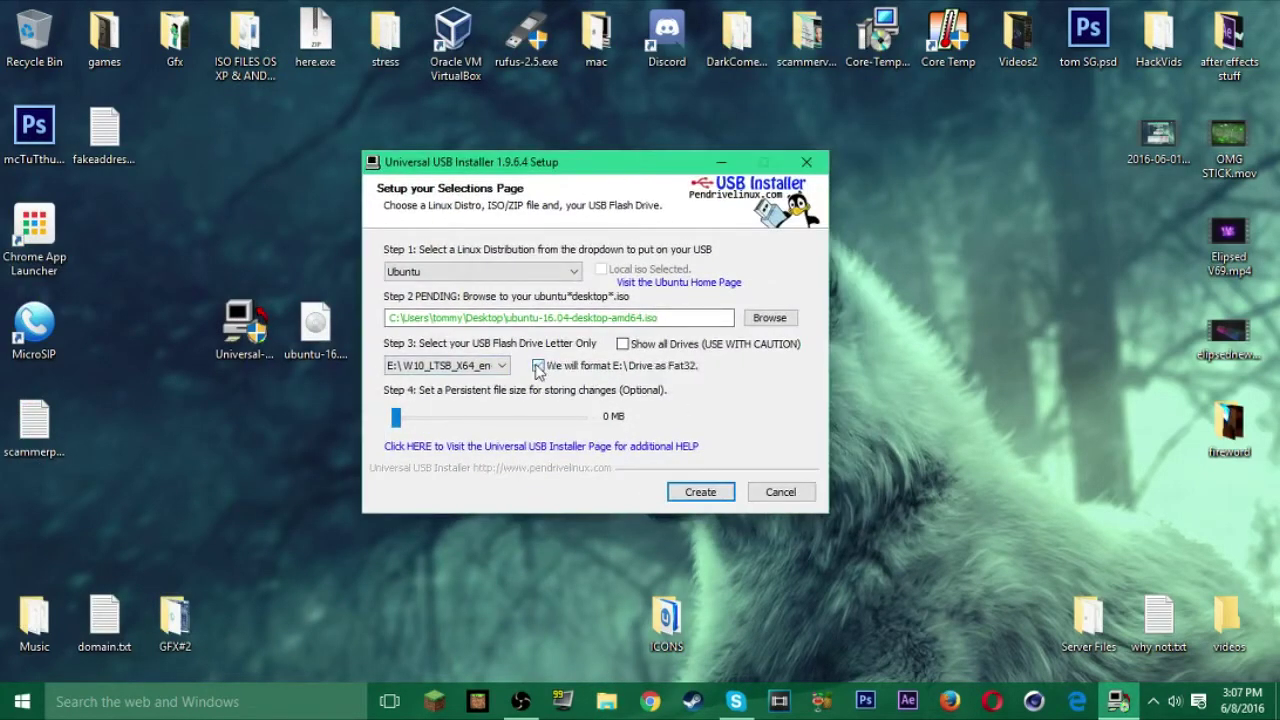
{"action": "left_click", "coordinate": [692, 492]}
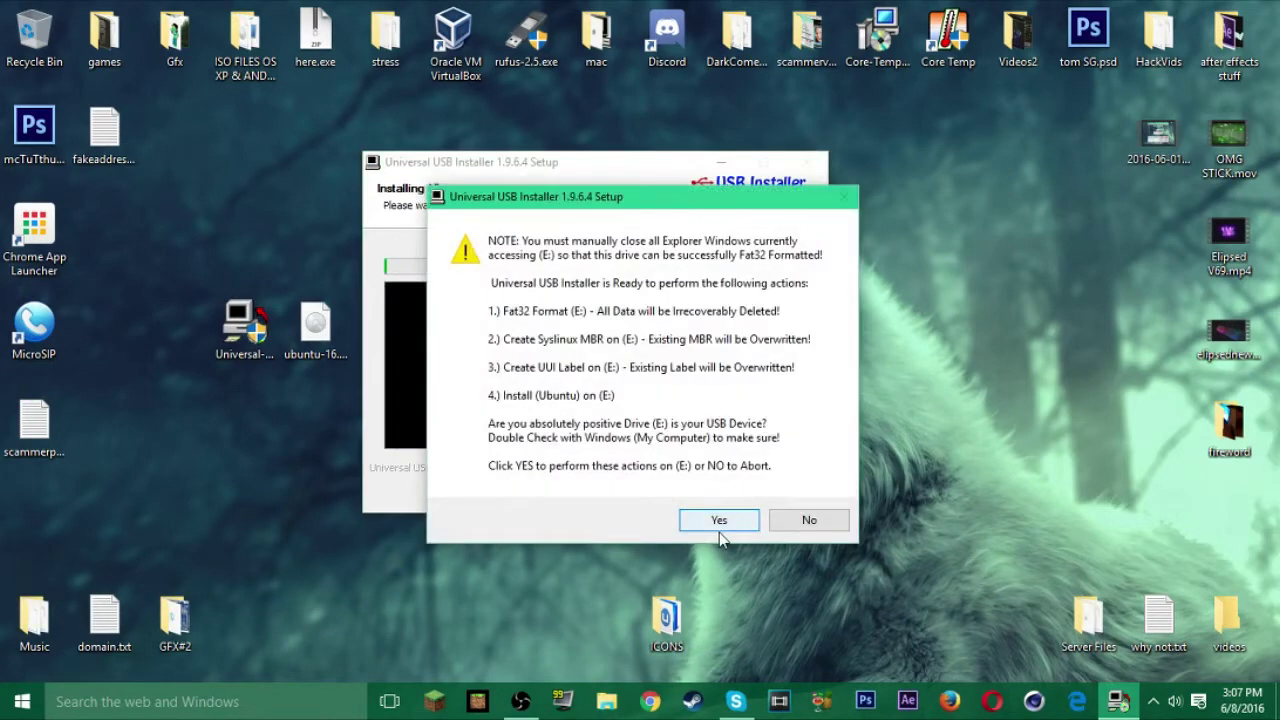
{"action": "left_click", "coordinate": [716, 522]}
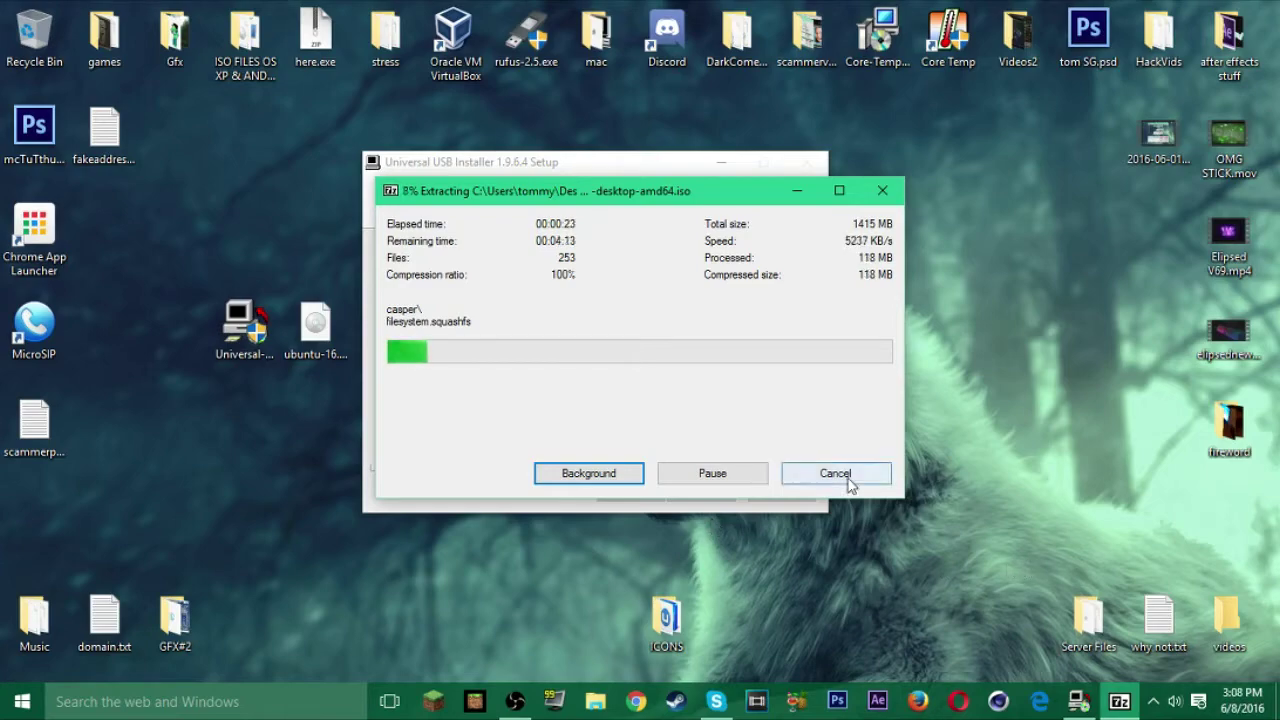
Switch to the OBS window from the taskbar, leaving the rec scene recording and the USB write running
{"action": "left_click", "coordinate": [515, 701]}
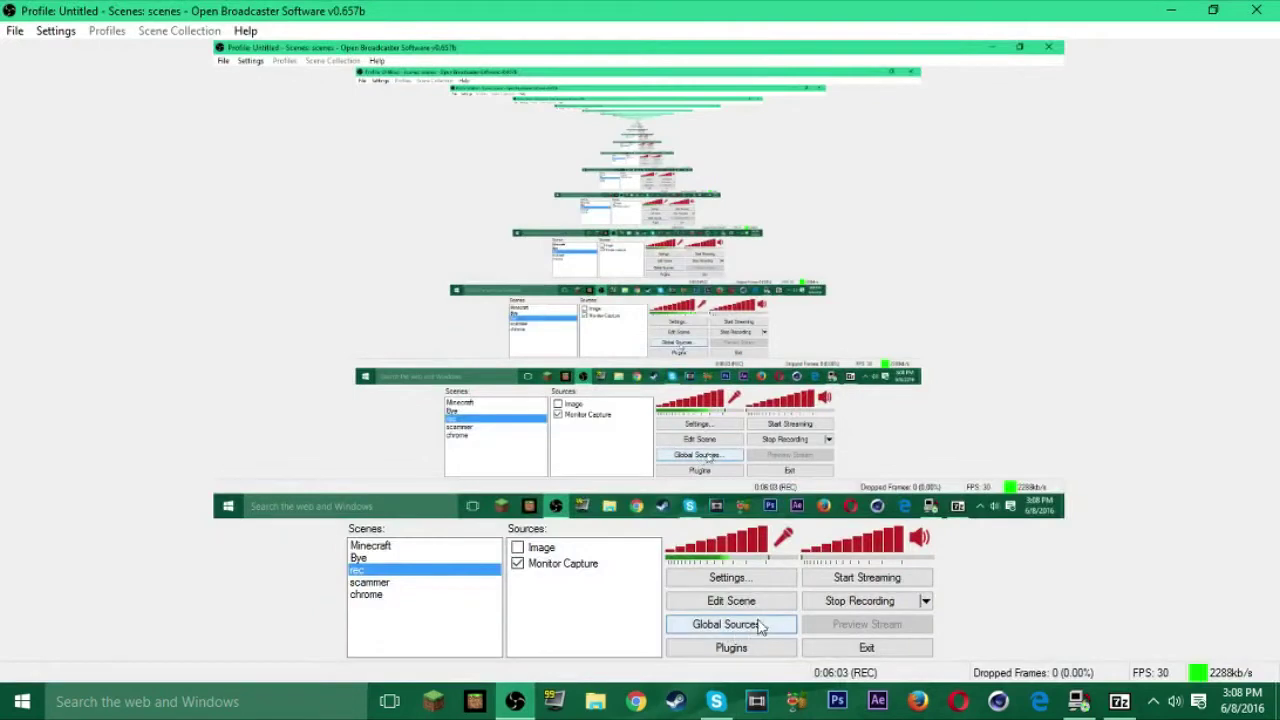